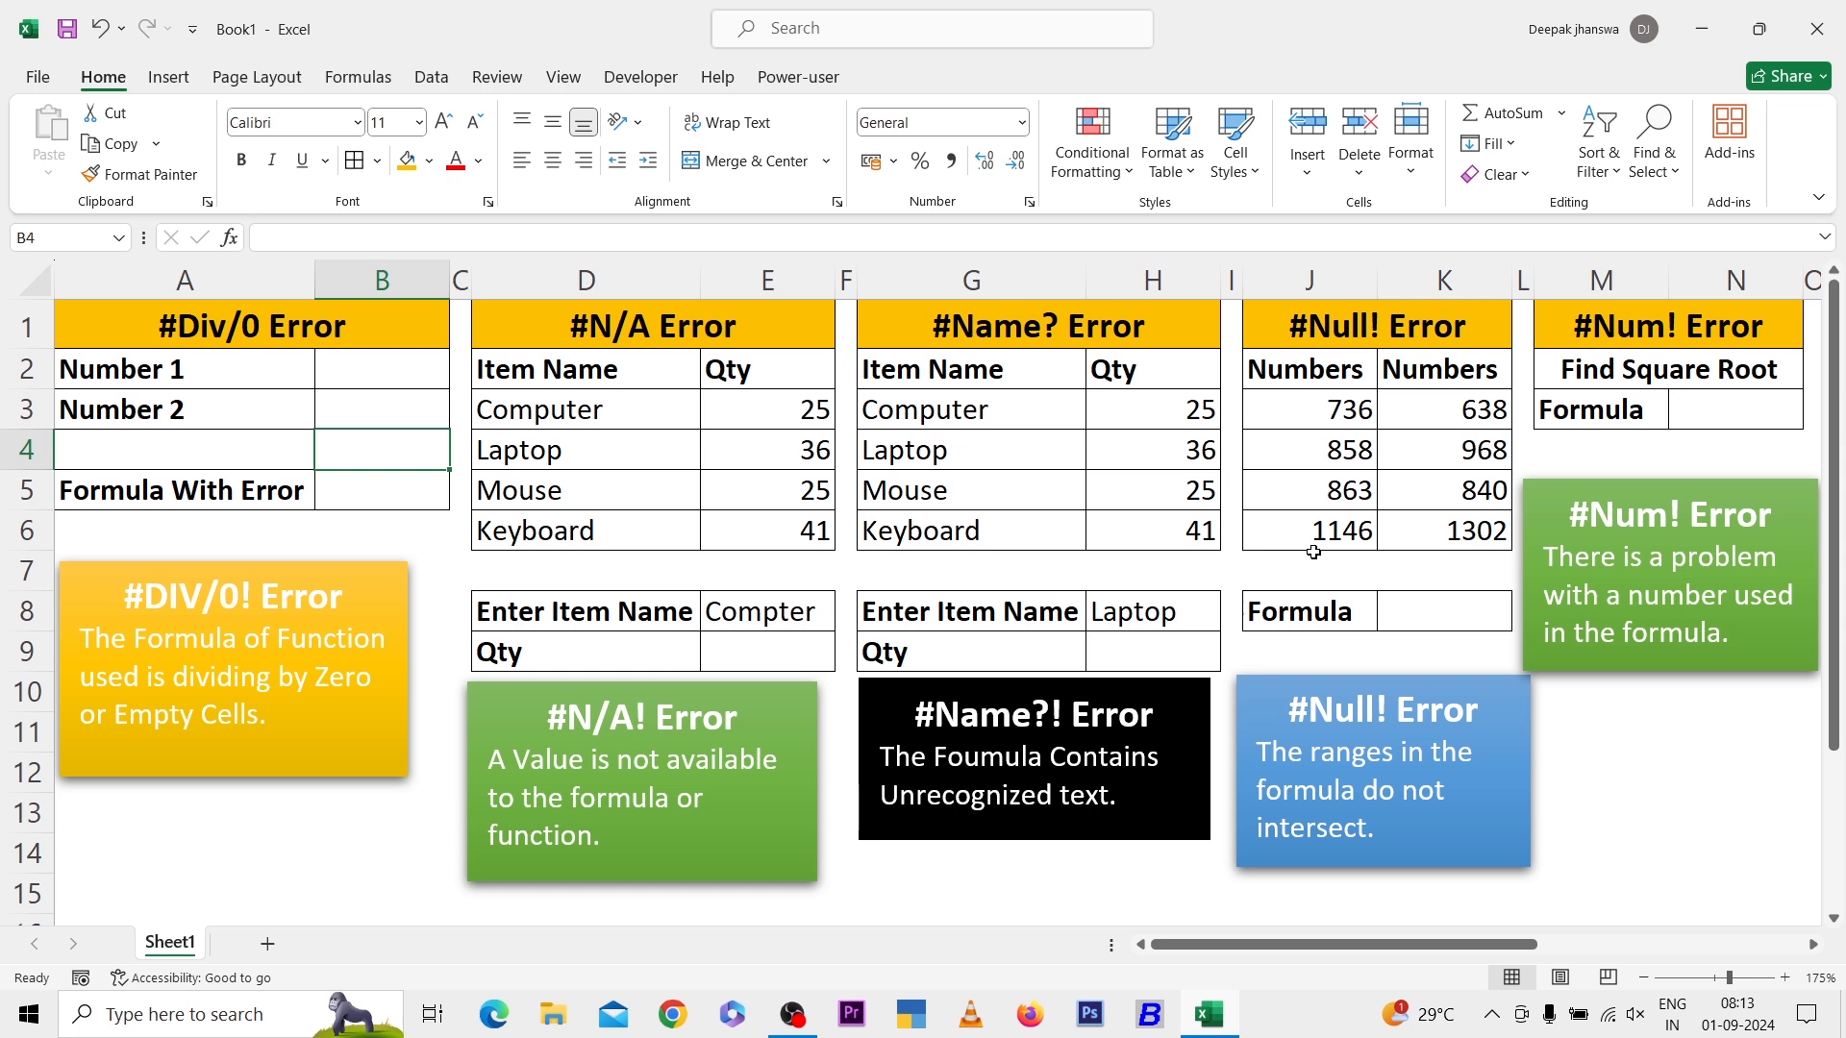
- Enter 50 for Number 1 in B2 and 0 for Number 2 in B3
left_click(388, 364)
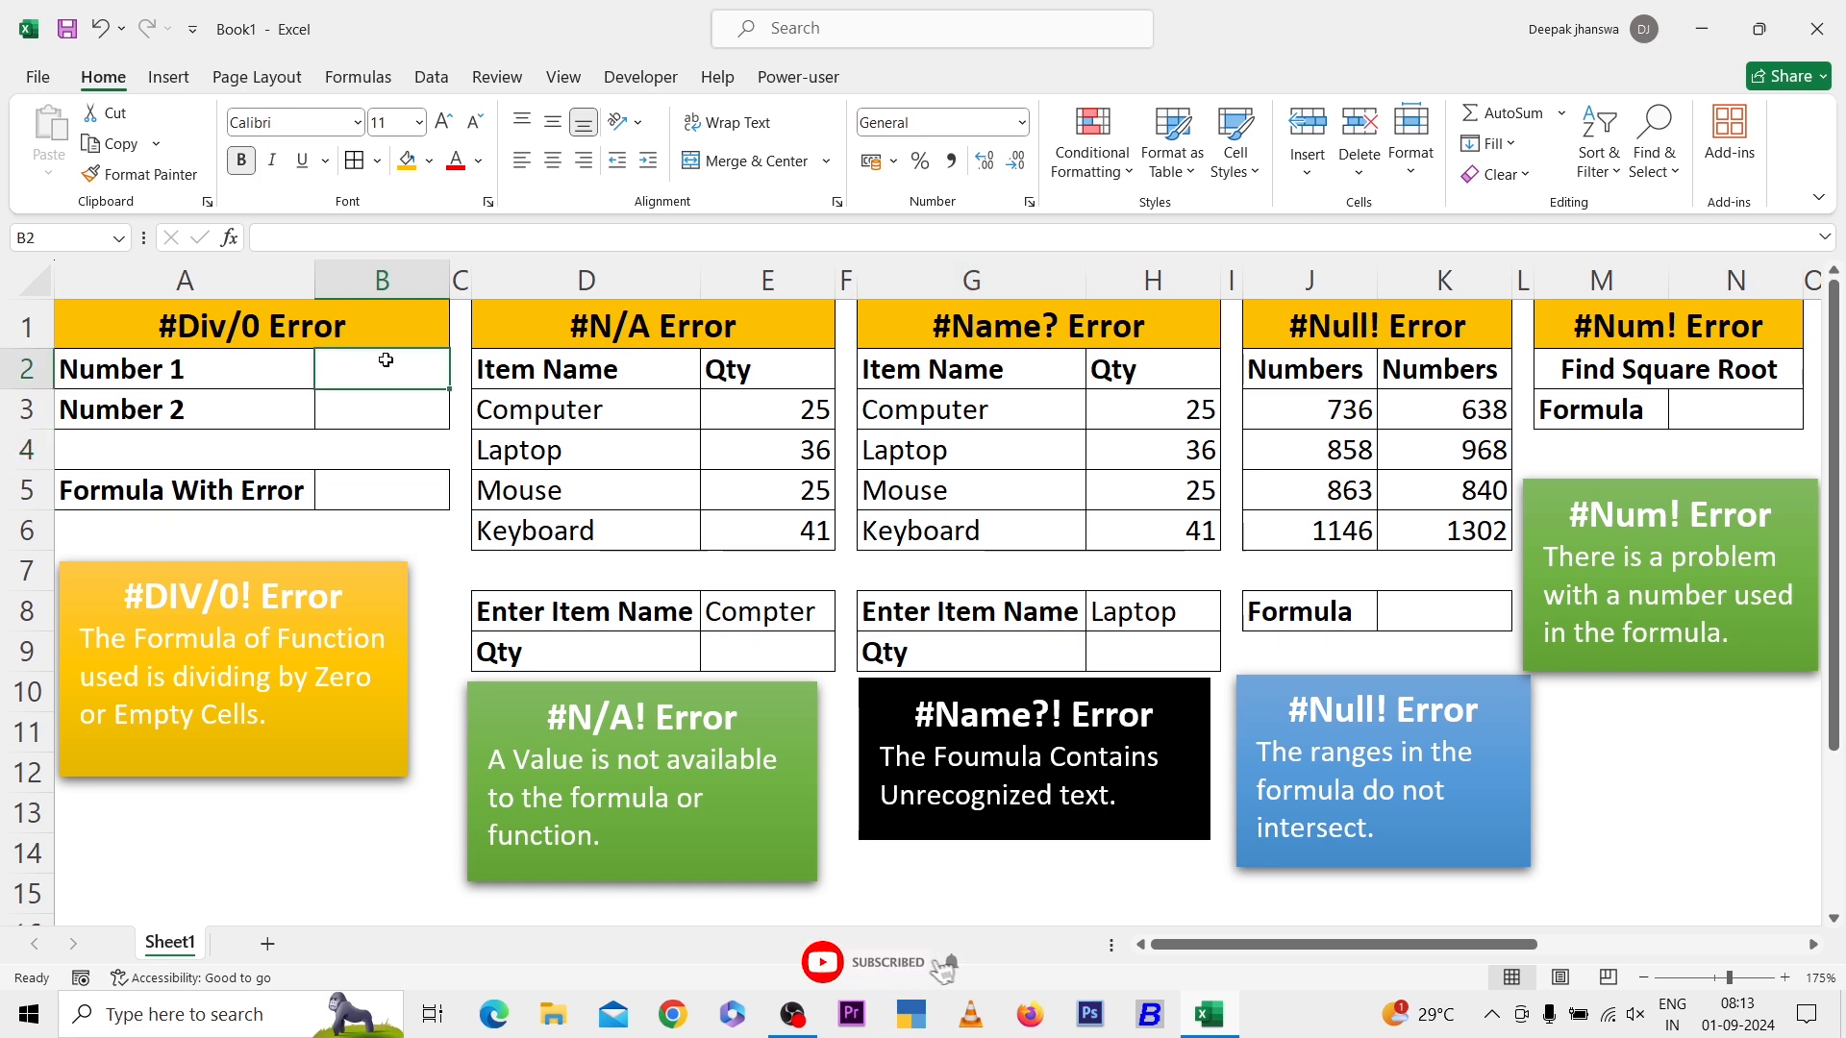
type("50")
key("Return")
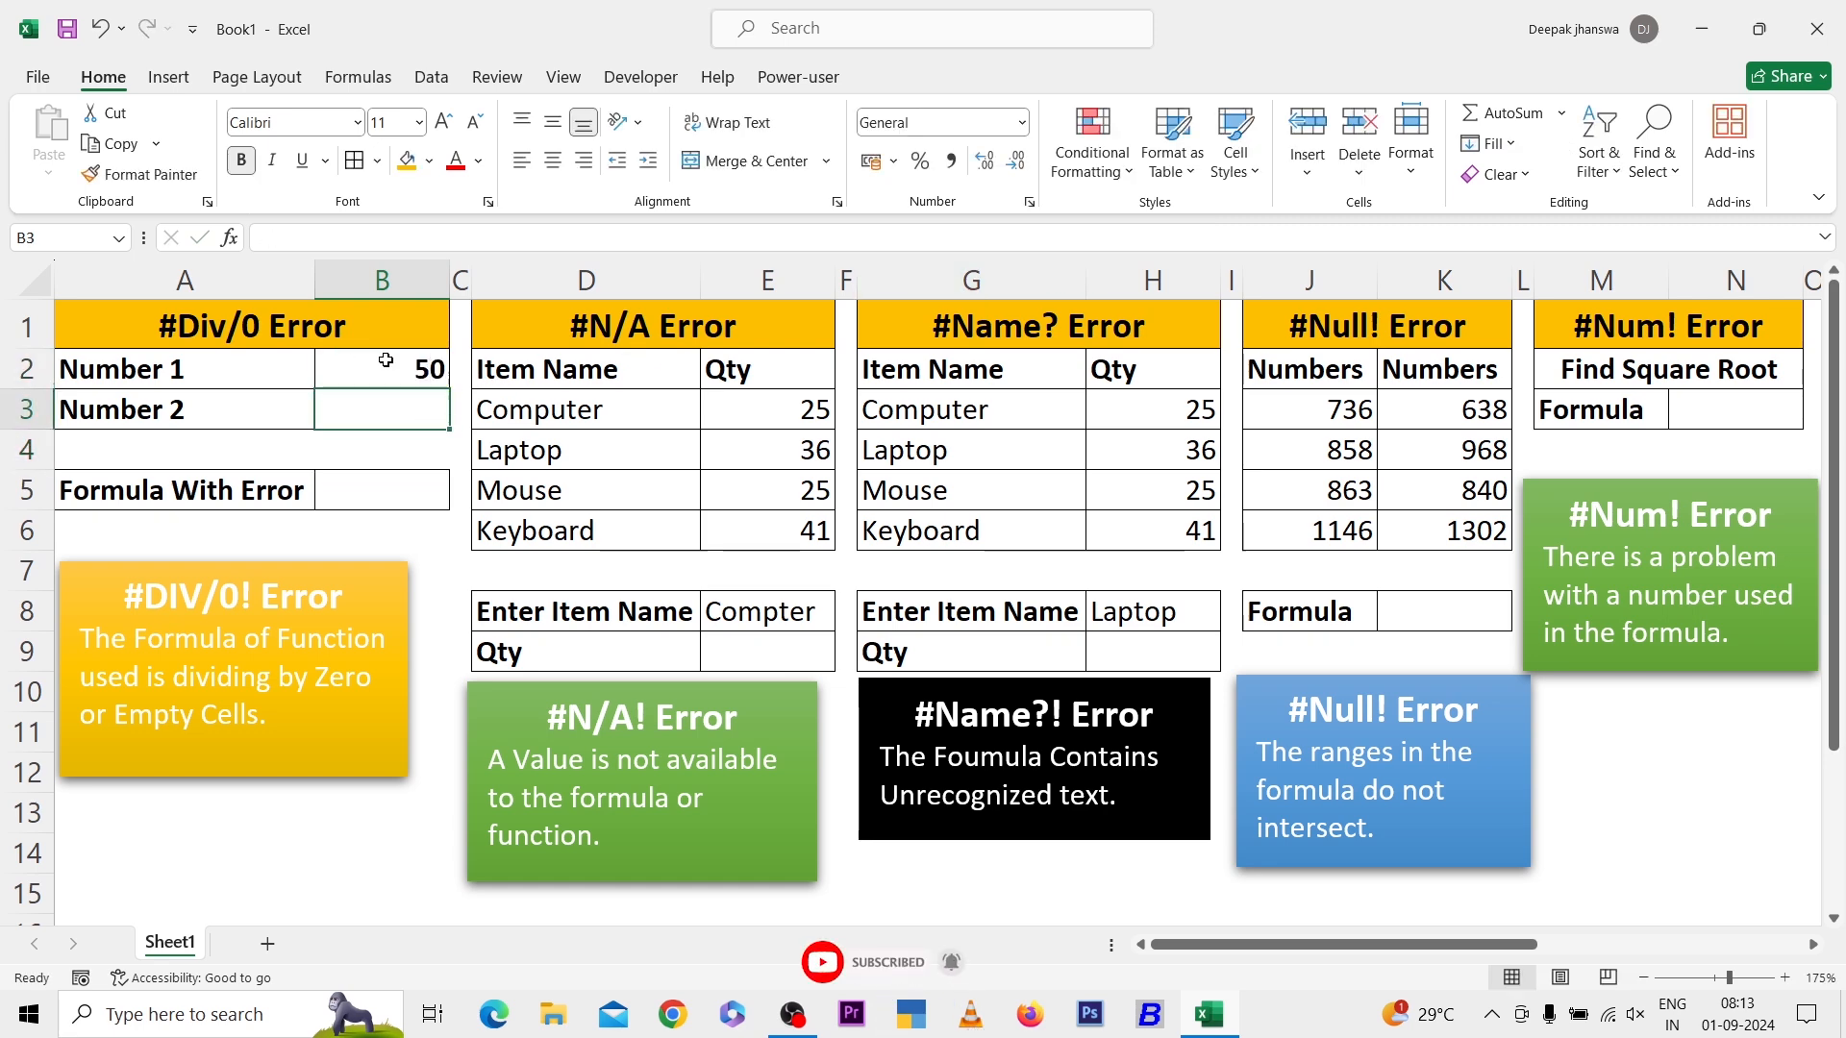
type("0")
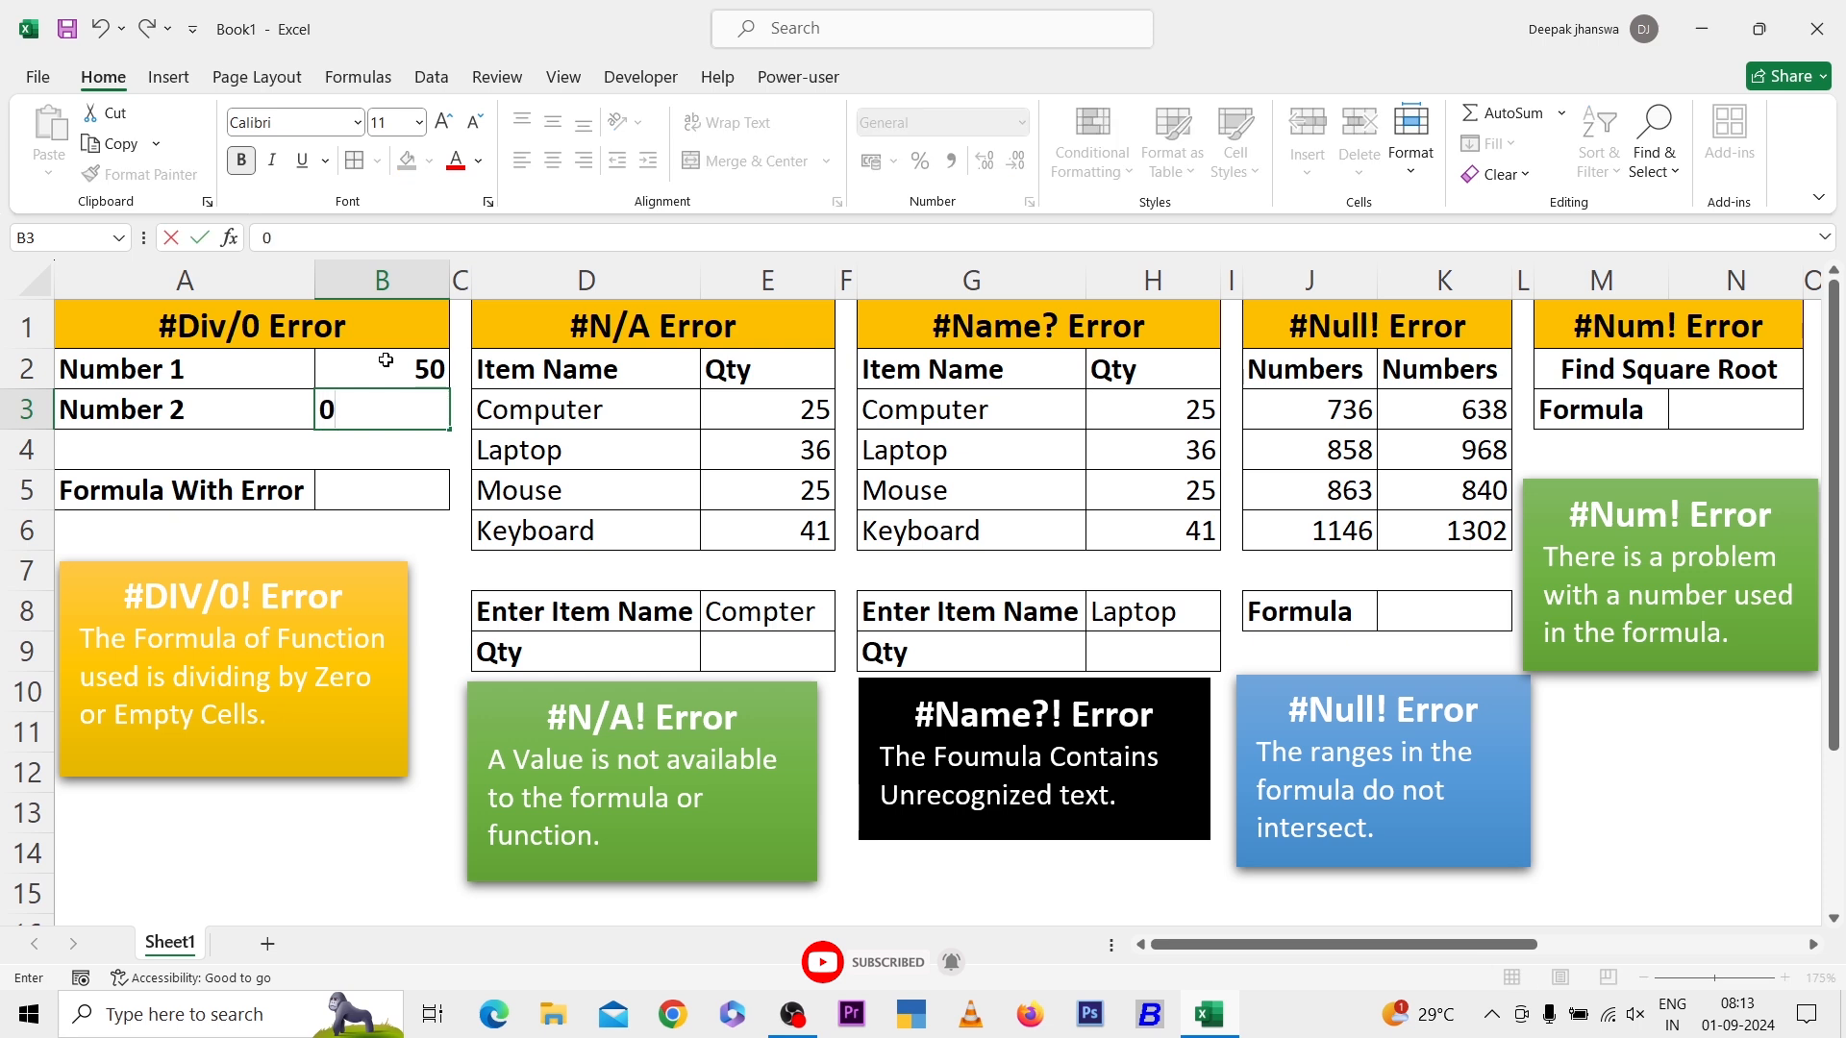
key("Return")
- Enter a formula in the Formula With Error cell B5 that divides B2 by zero
key("Return")
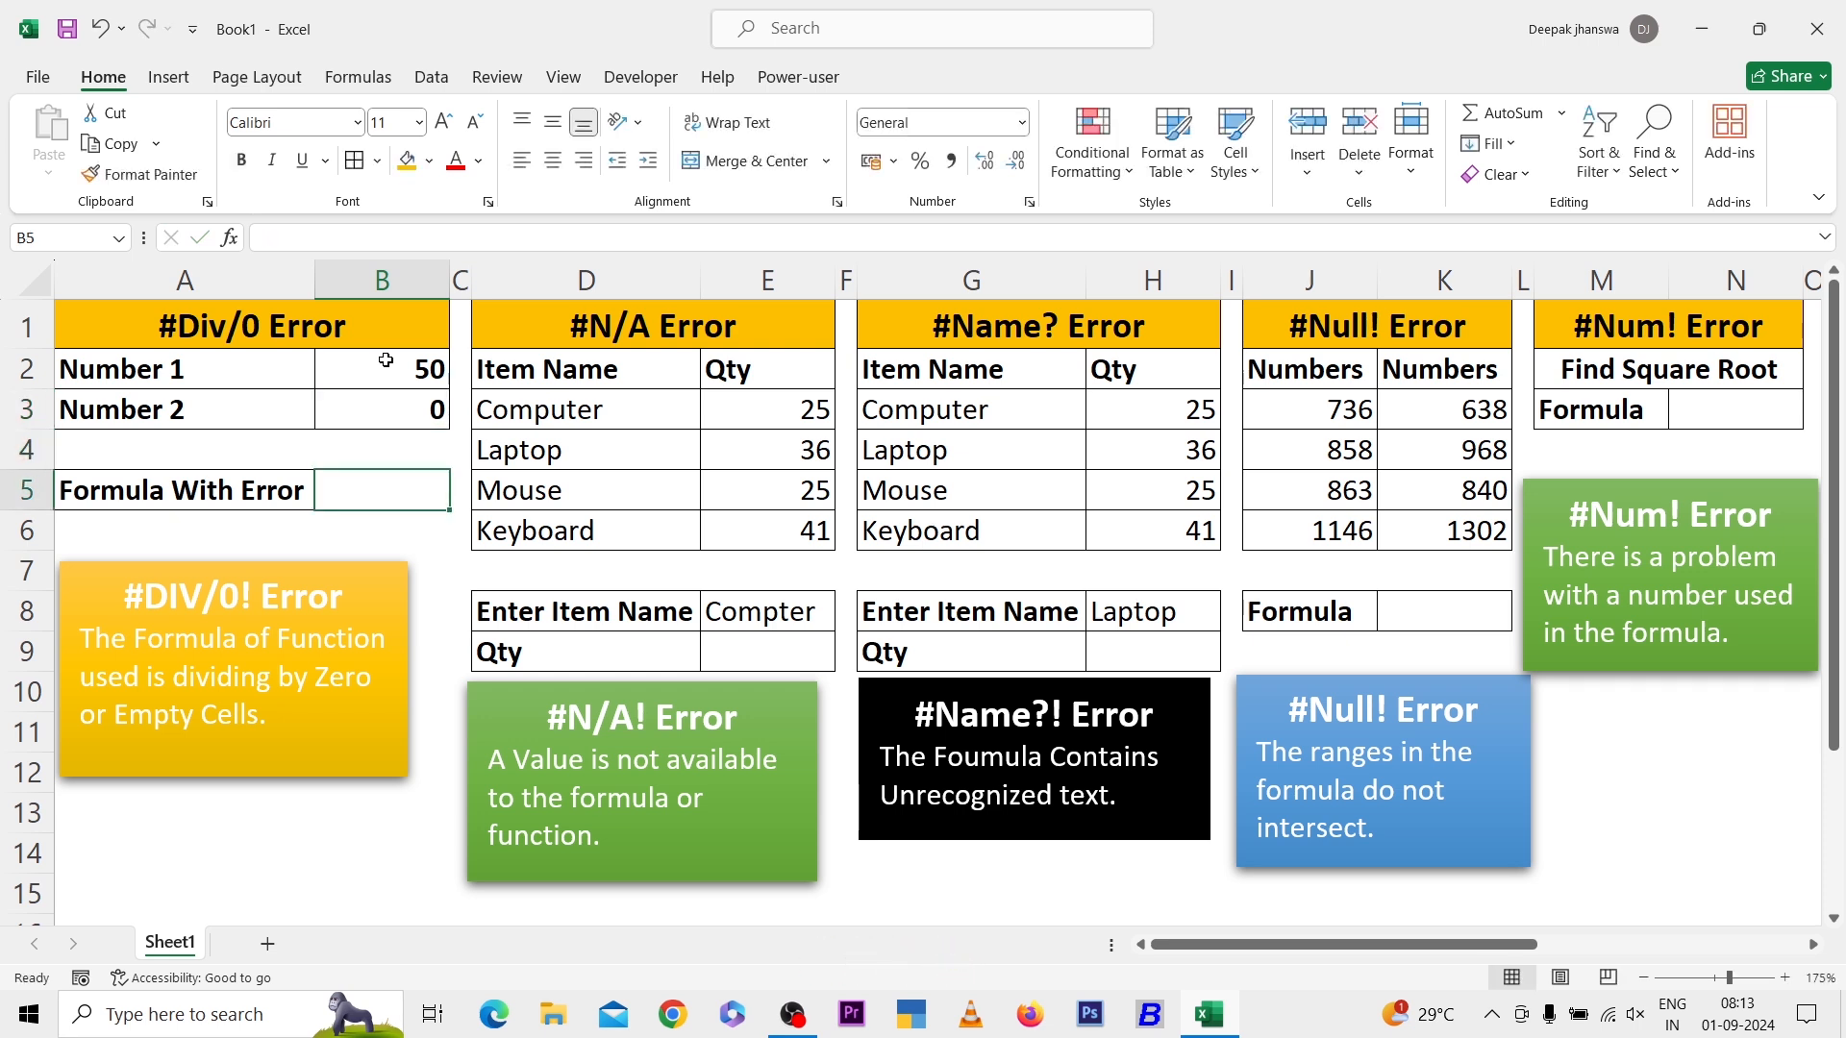
type("=")
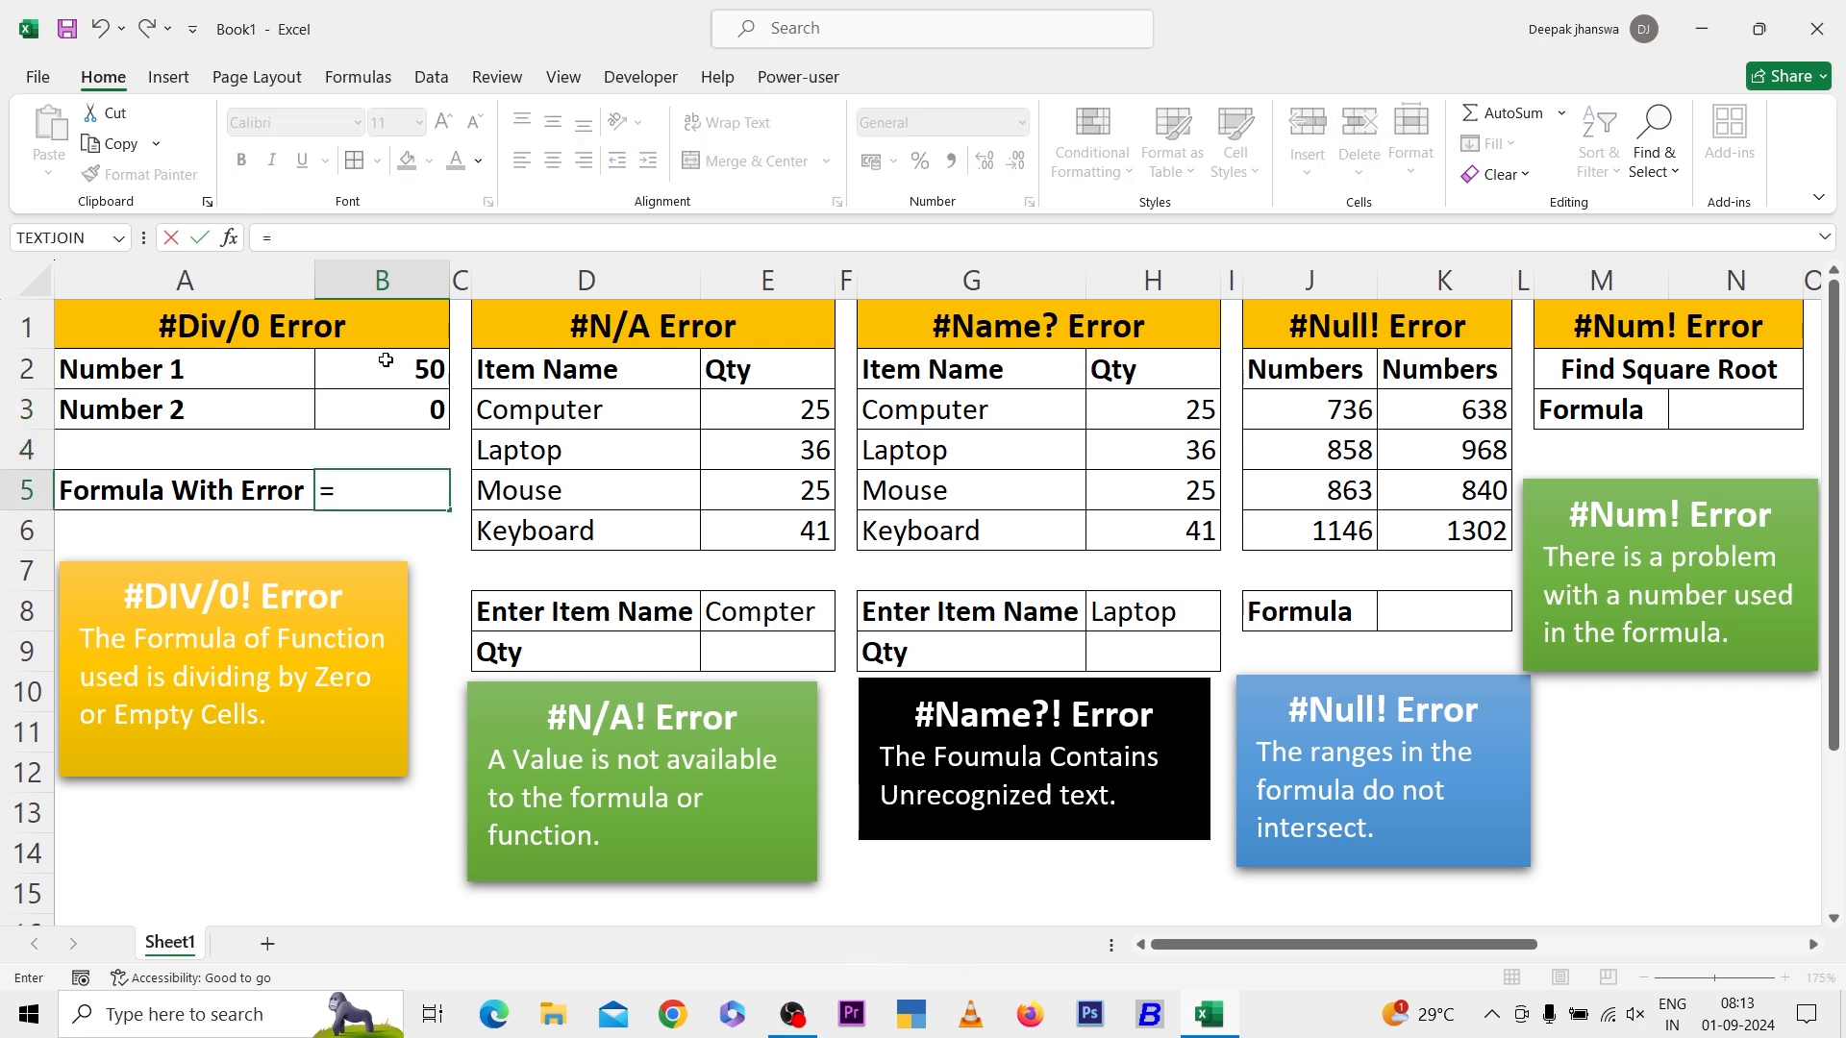
key("Up")
key("Up")
key("Up")
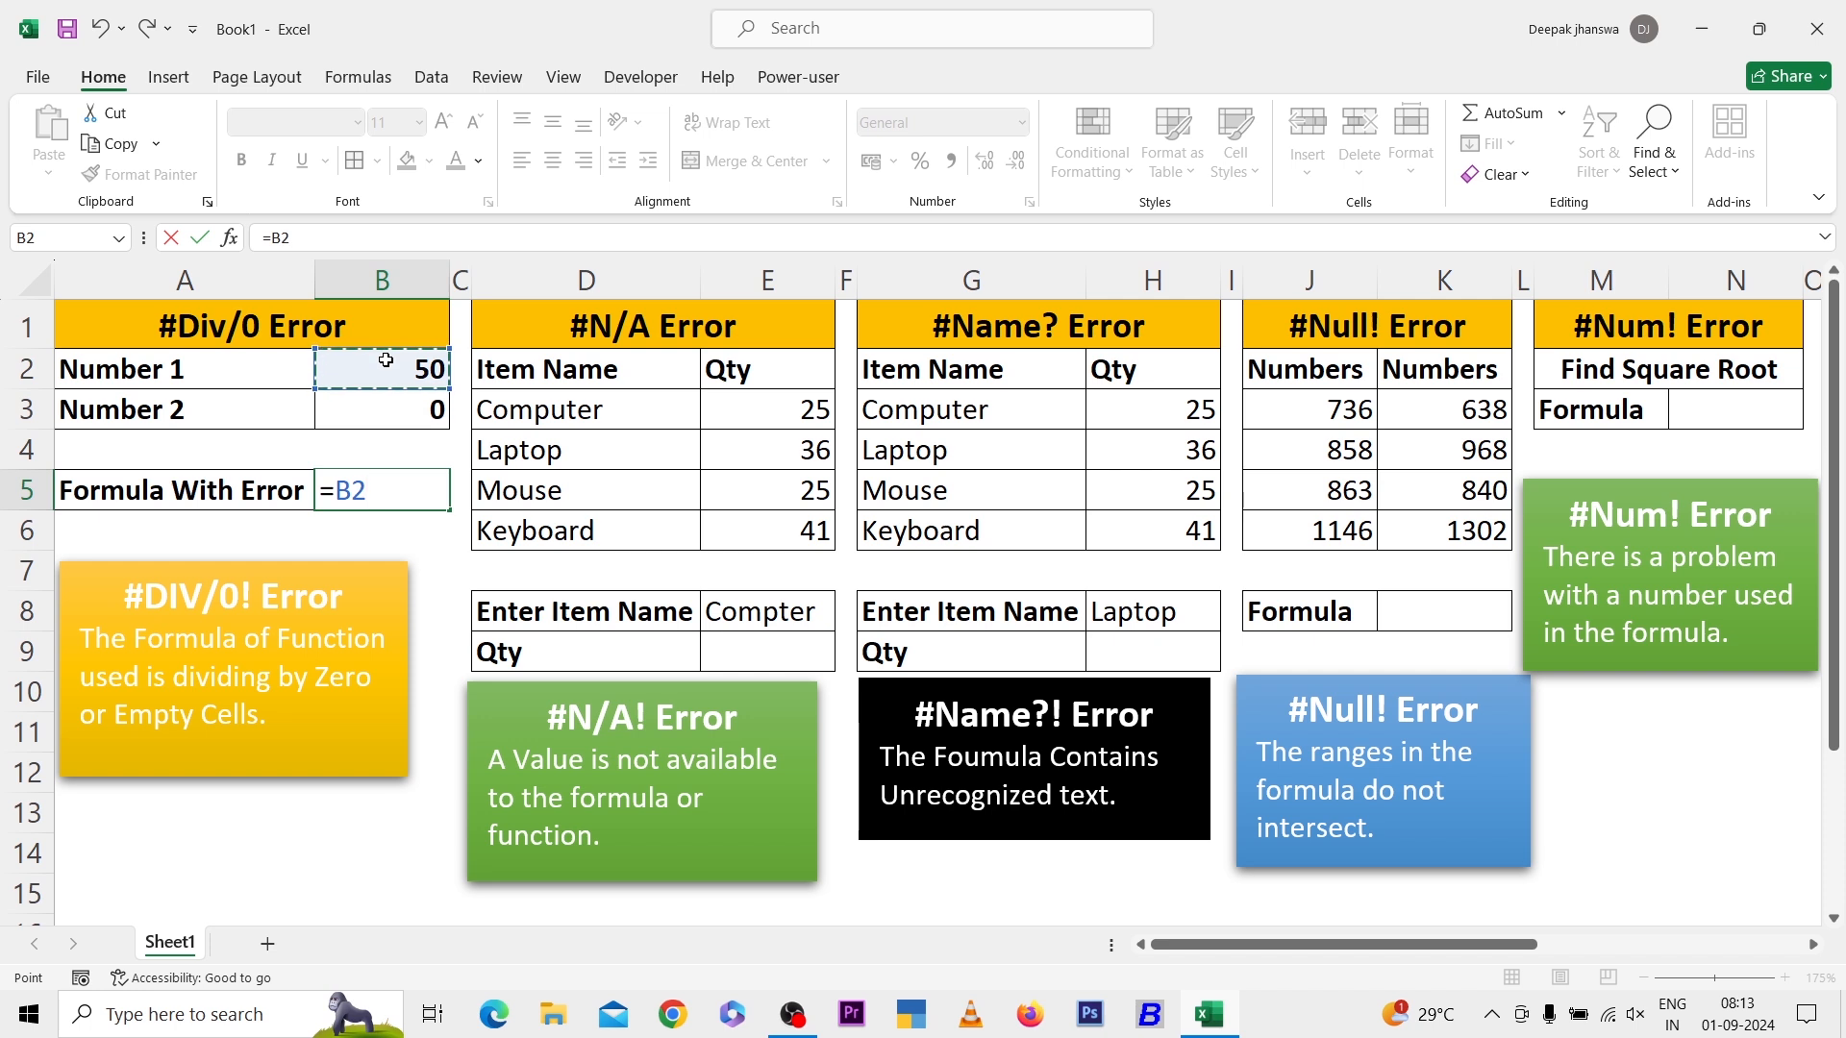
type("/0")
key("Return")
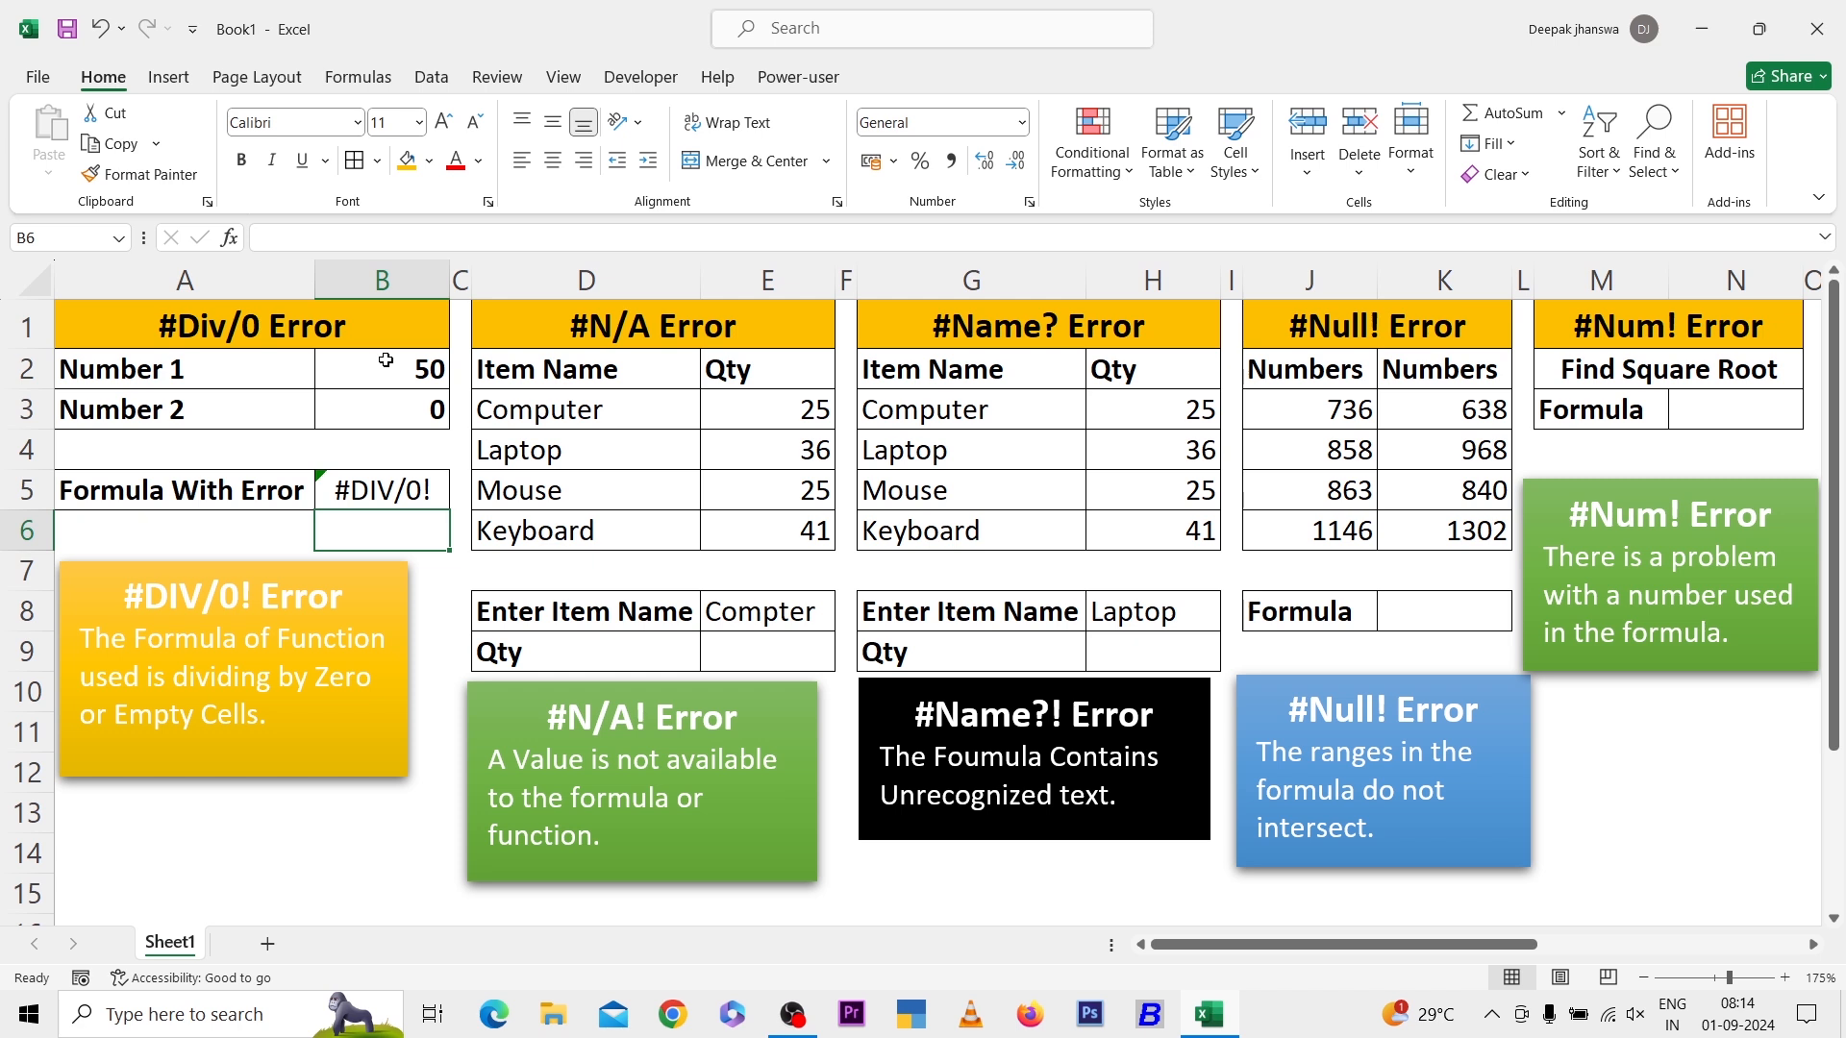
- Start a VLOOKUP formula in E9 of the #N/A Error table with E8 as the lookup value
left_click(764, 655)
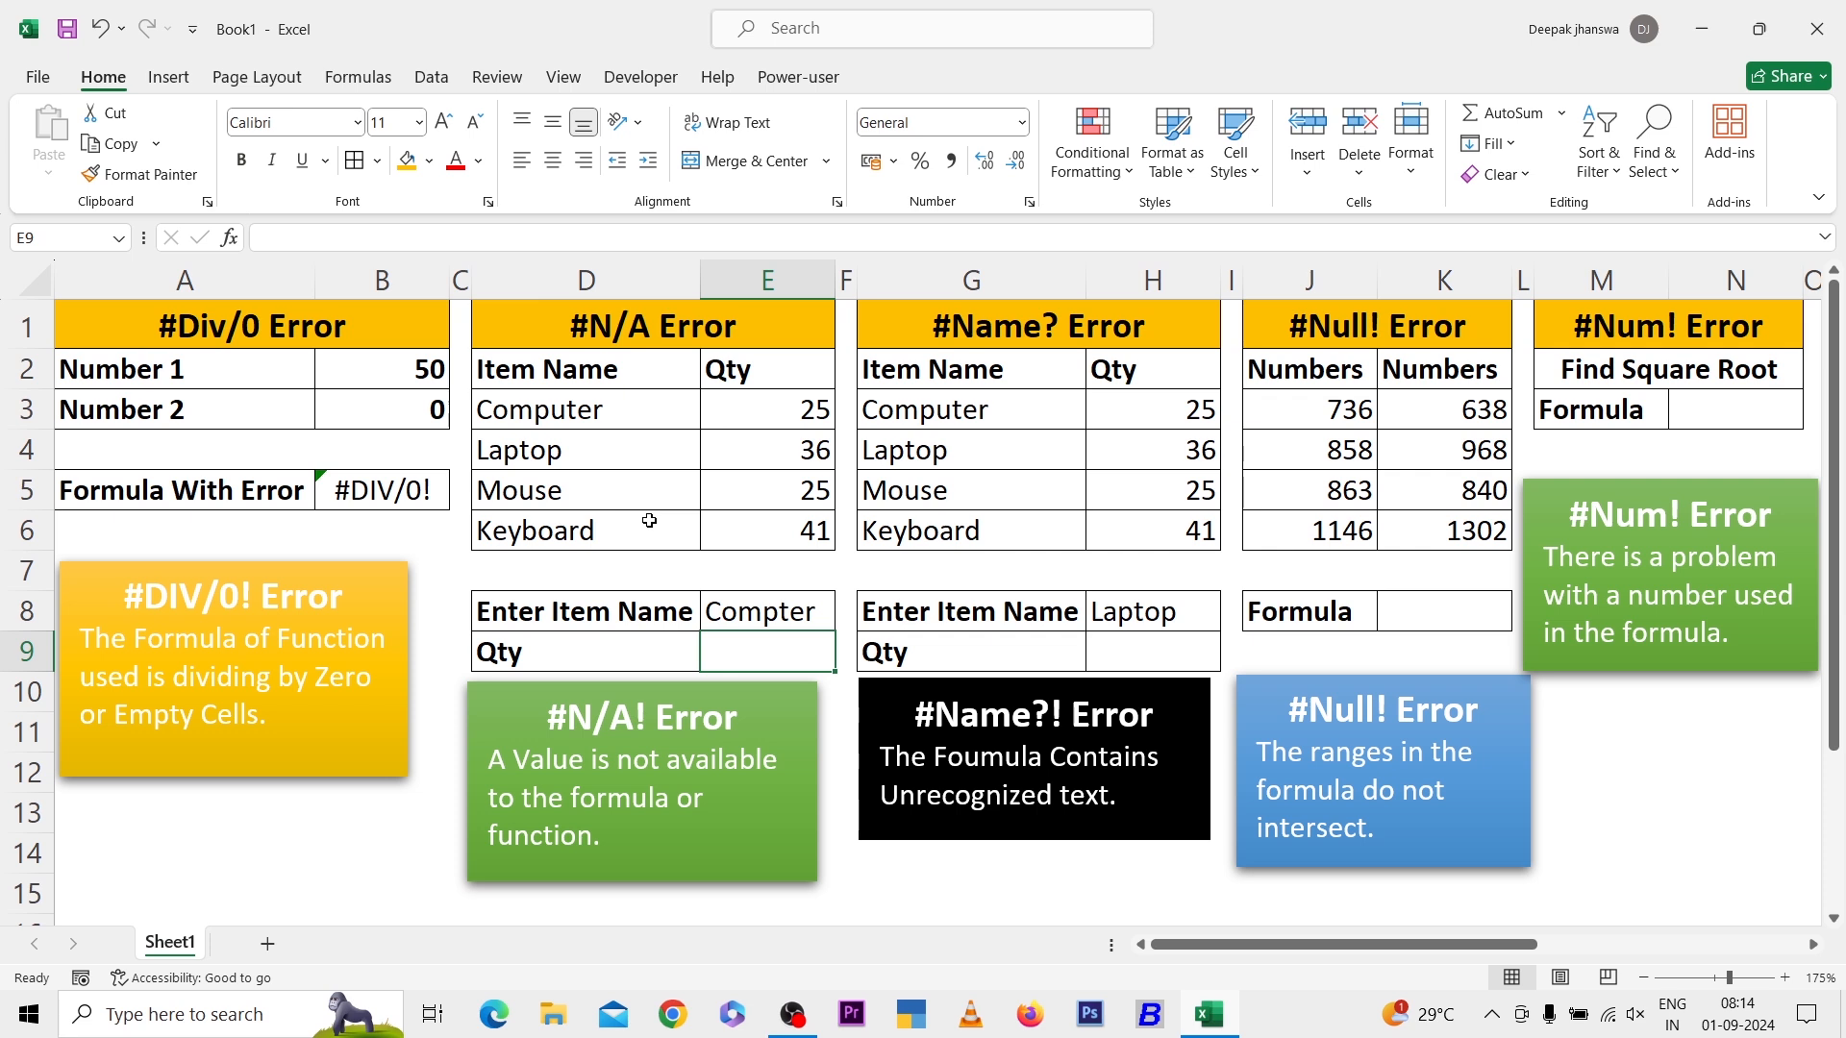
type("=vlo")
key("Tab")
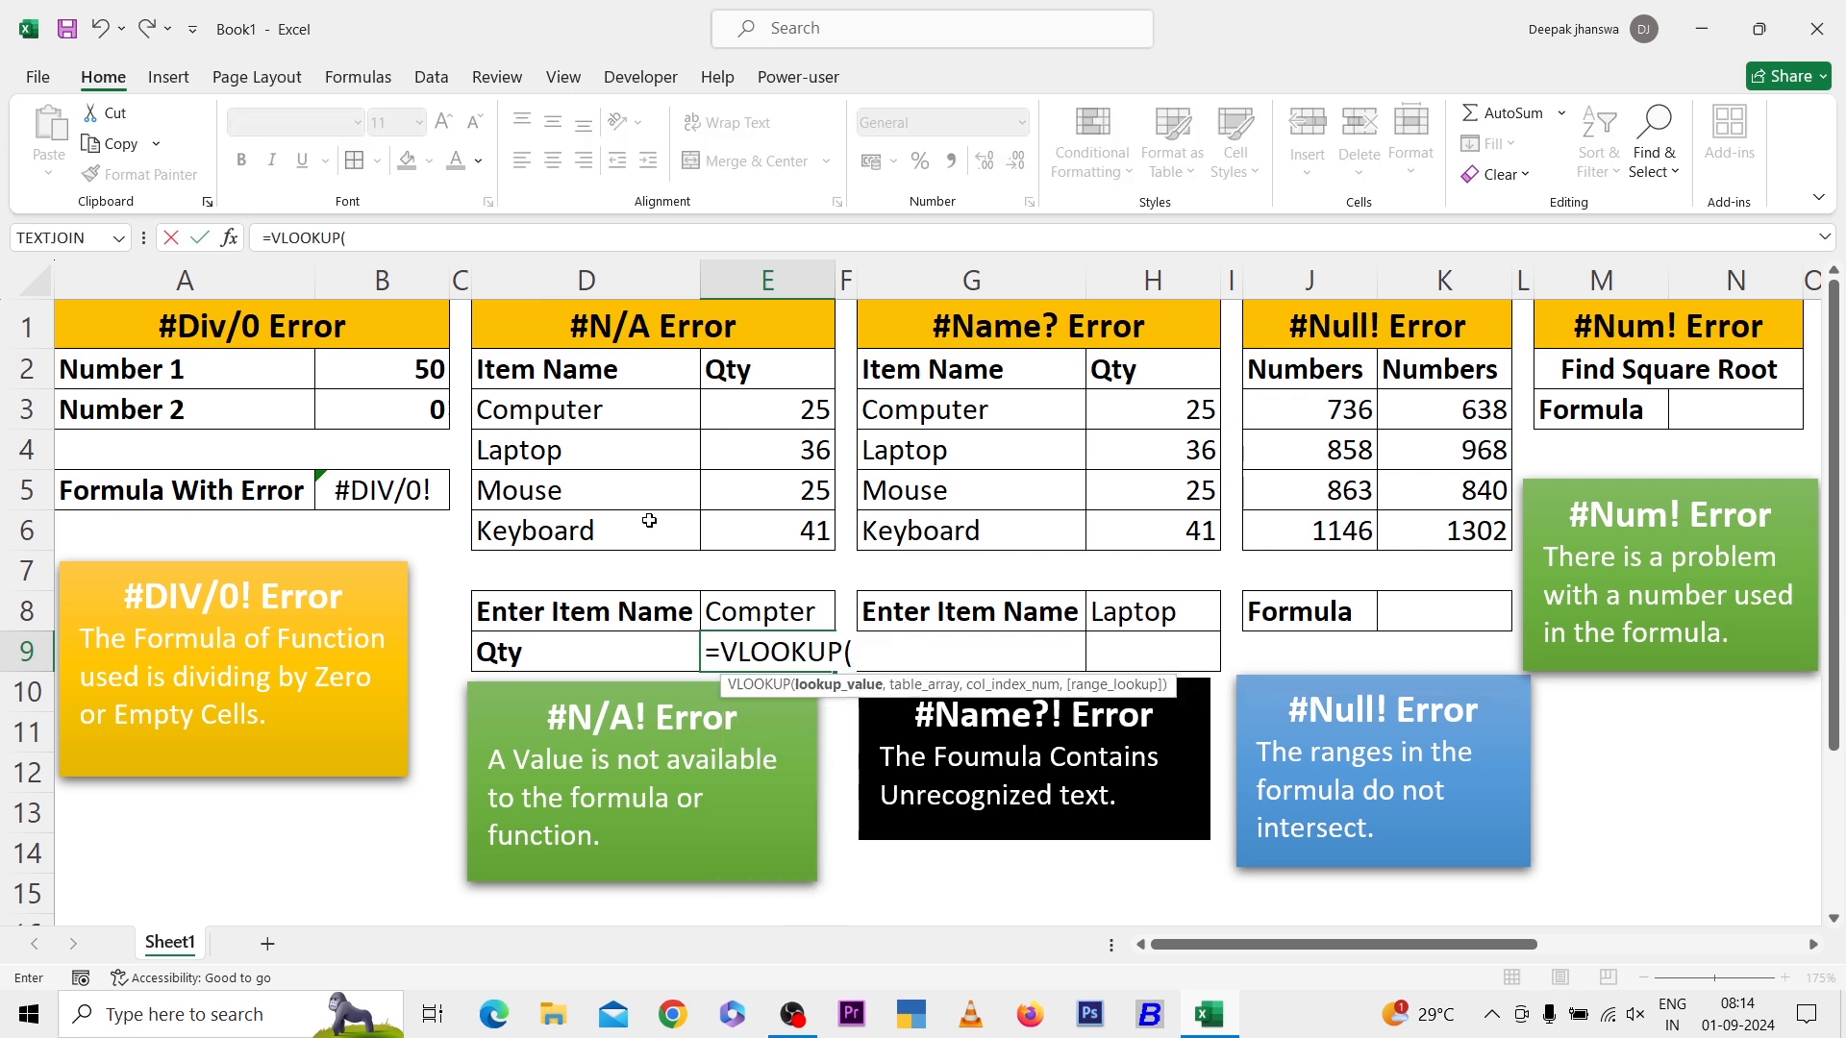
key("Up")
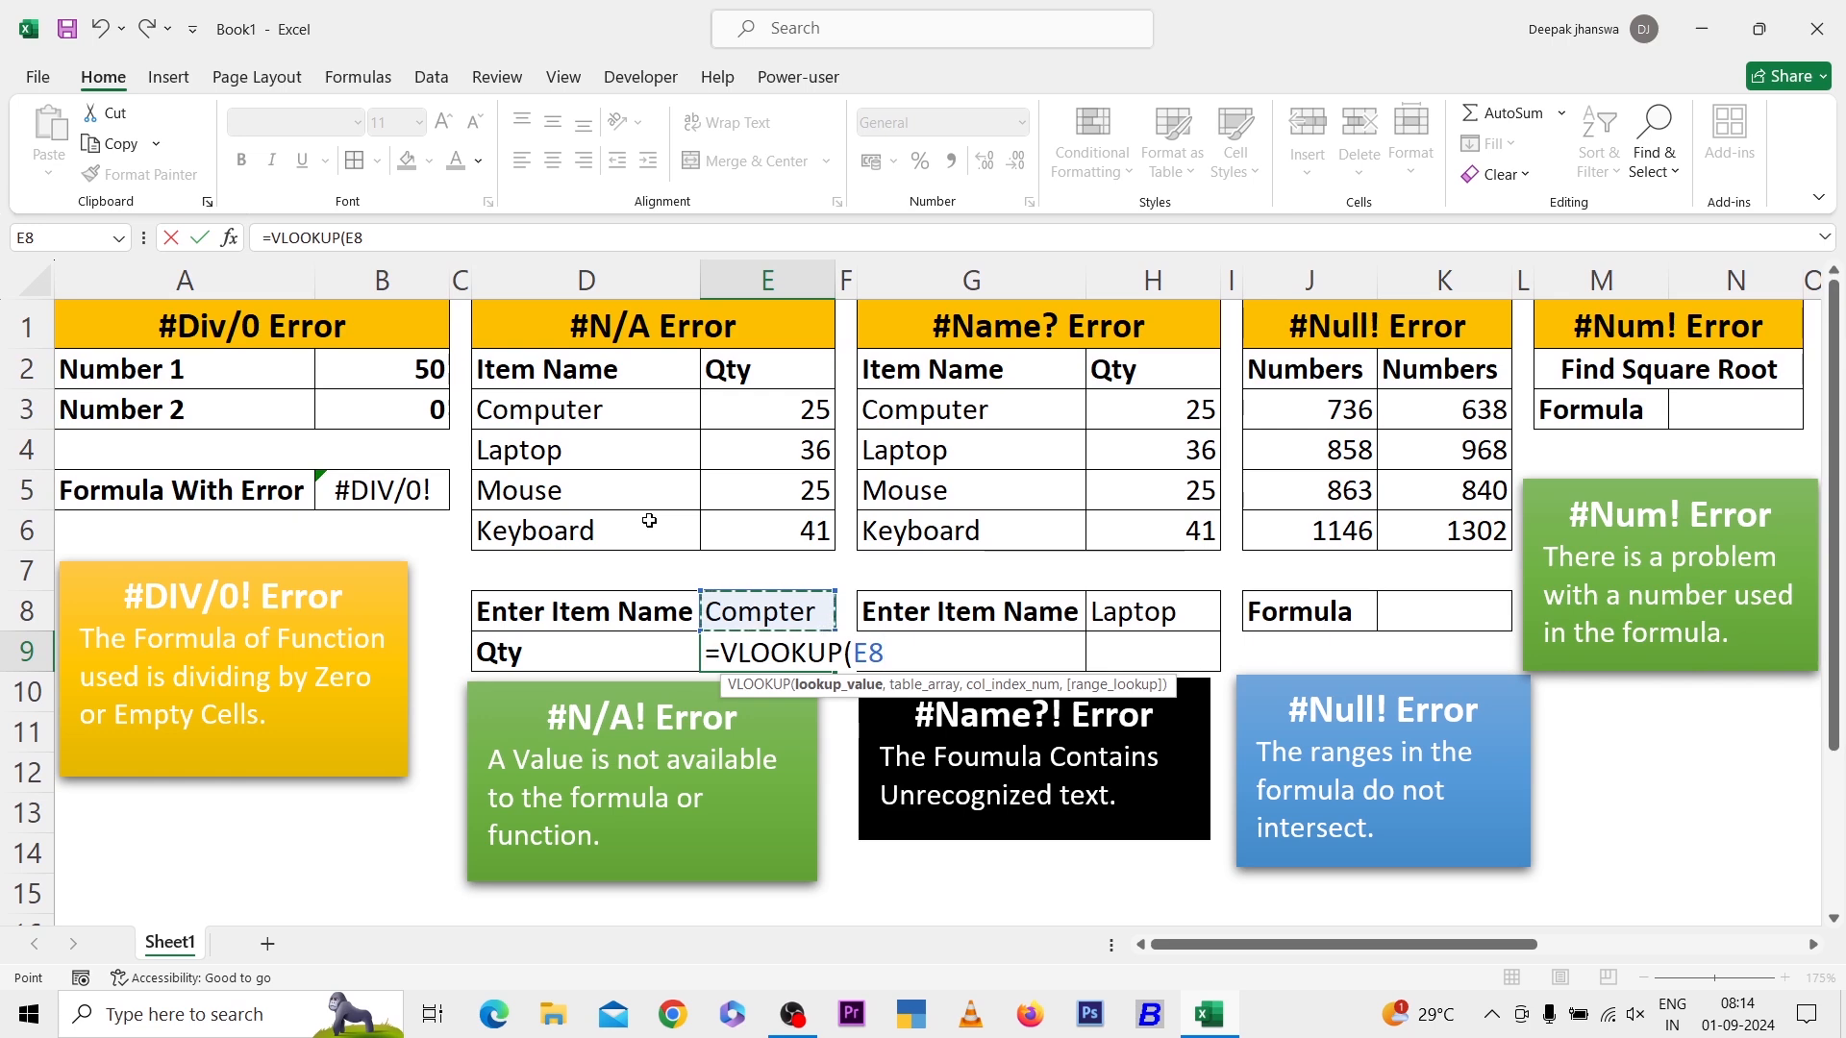
- Set the VLOOKUP's table array to the item and quantity range D2:E6
type(",")
key("Up")
key("Up")
key("Left")
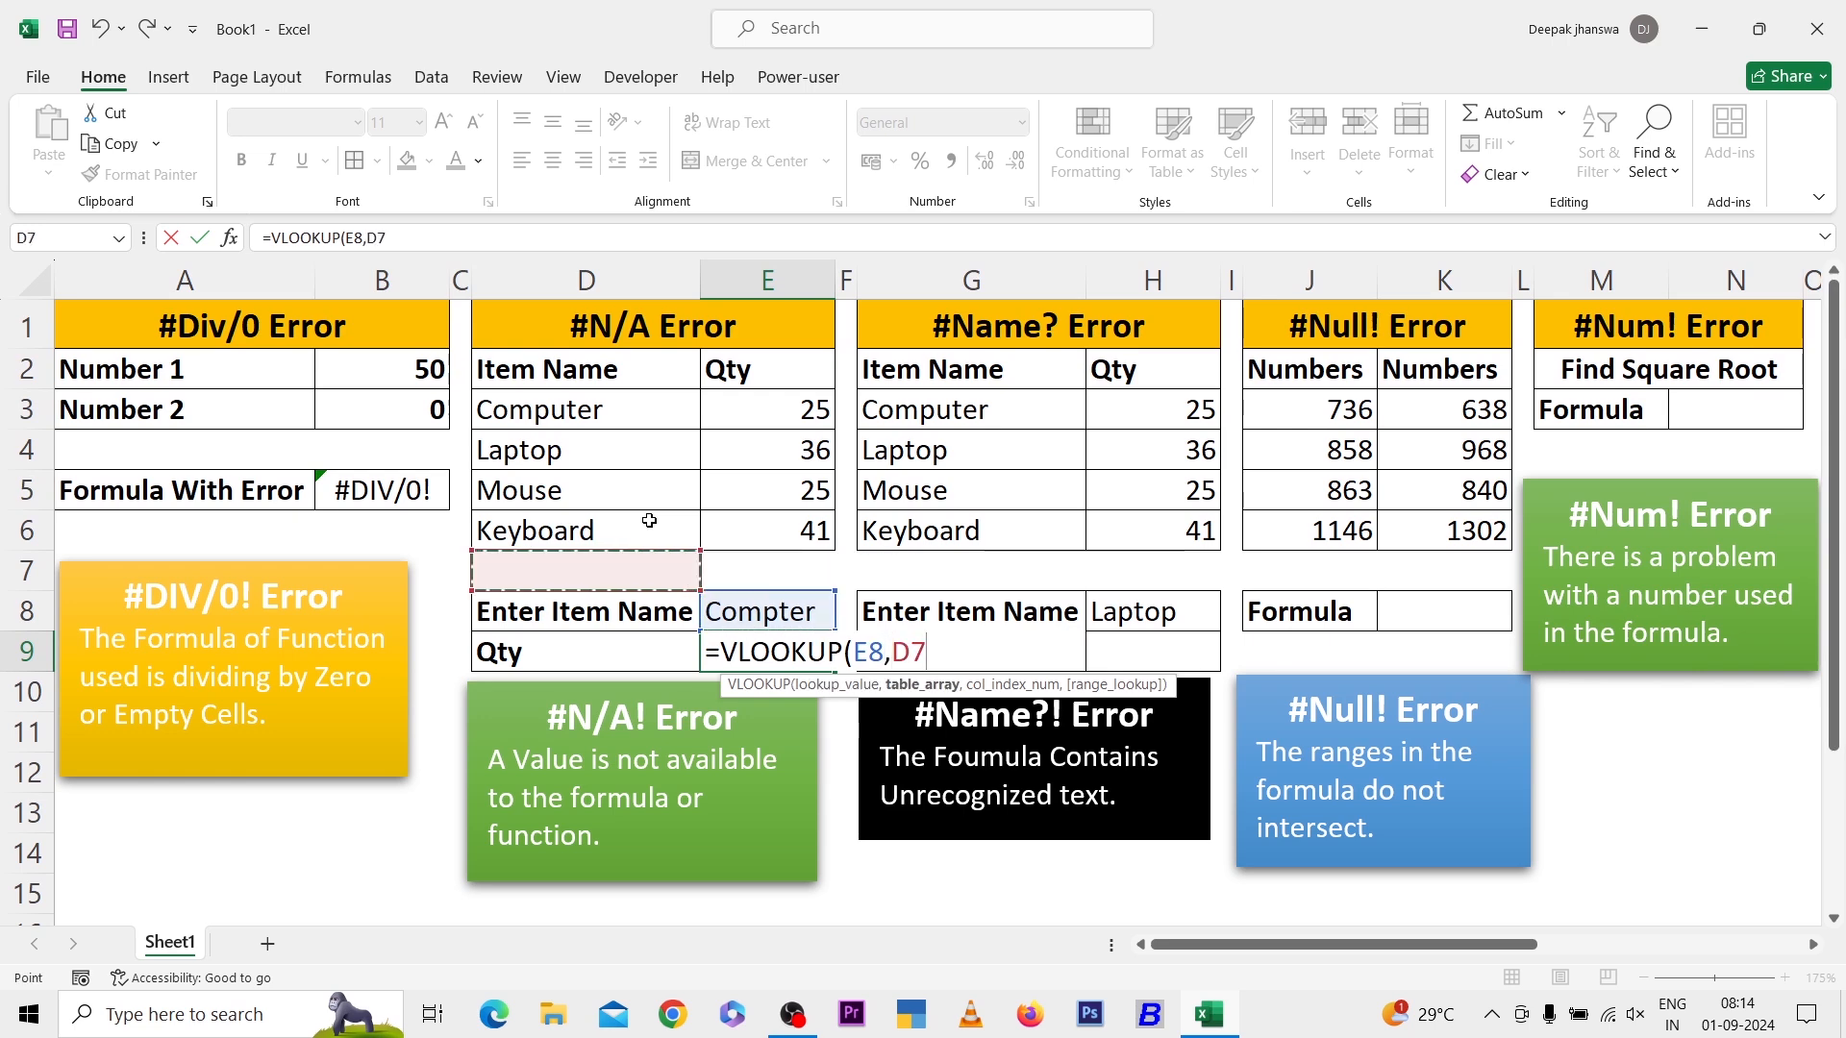
key("Up")
key("Up")
key("Up")
key("Up")
key("Up")
key("shift+Right")
key("shift+Down")
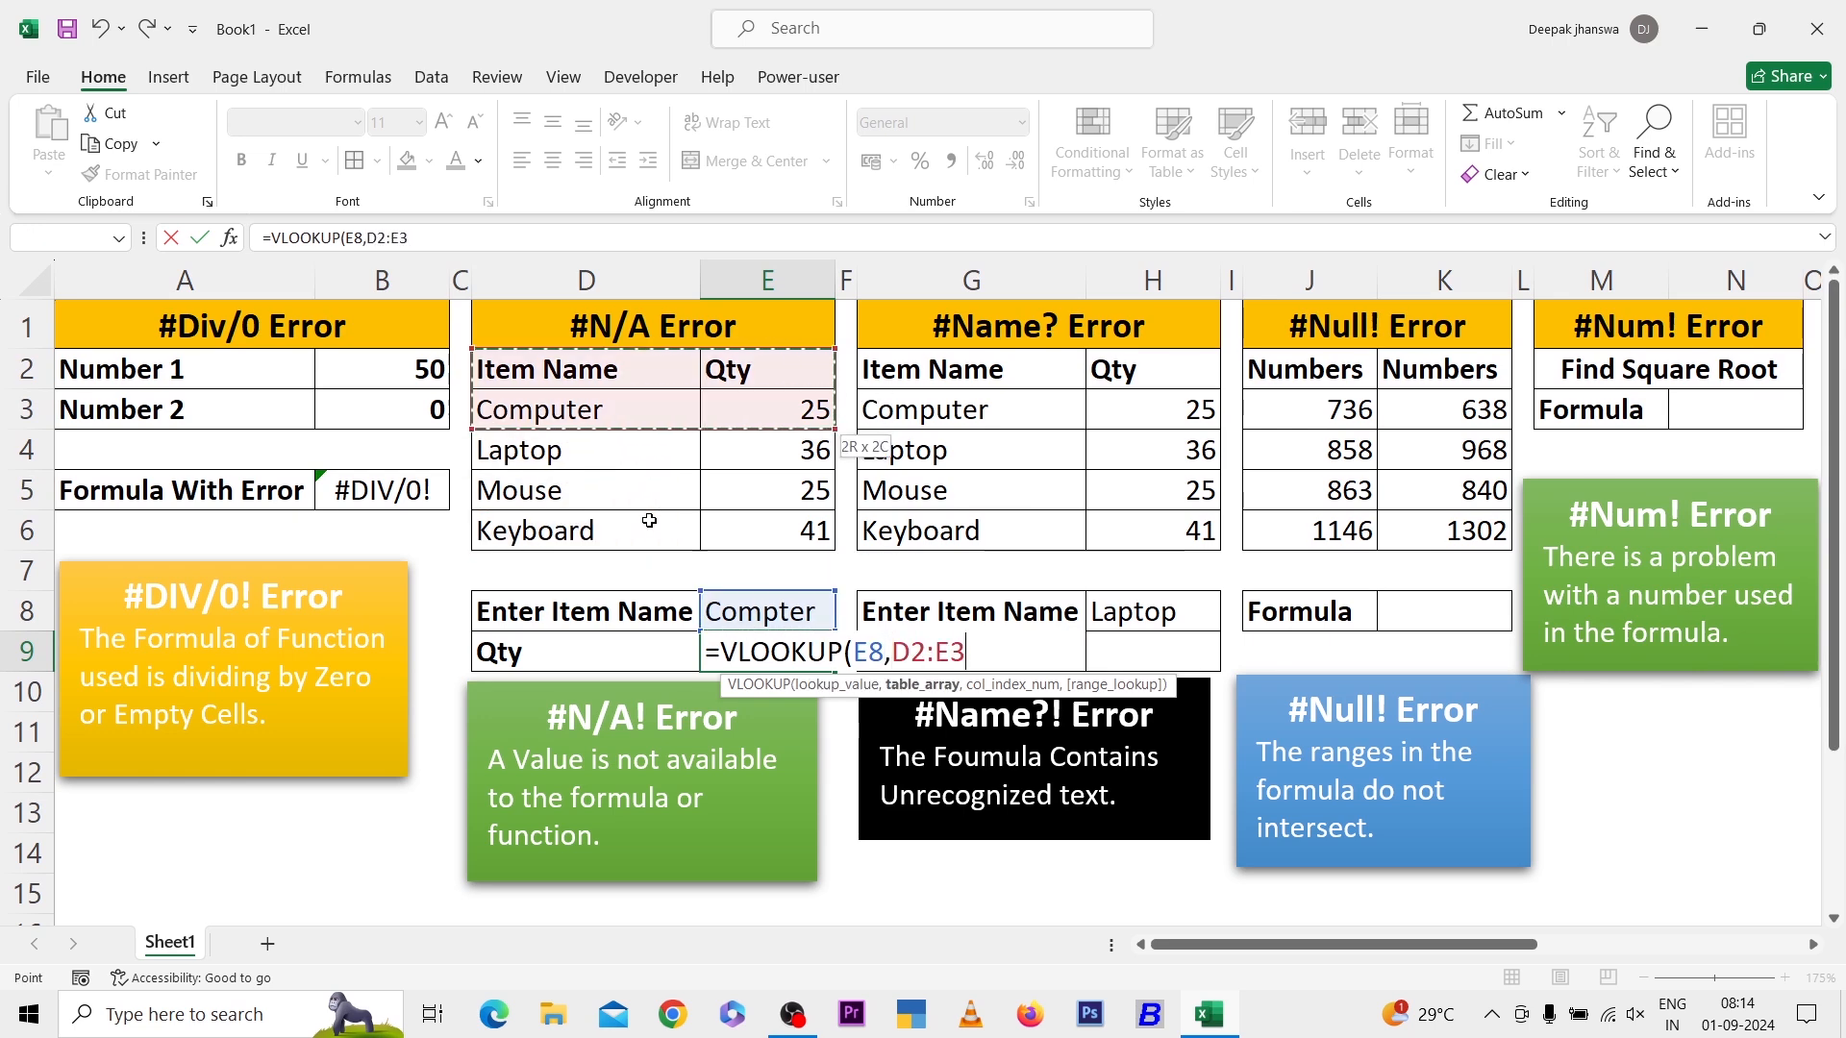
key("shift+Down")
key("shift+Down")
key("shift+Down")
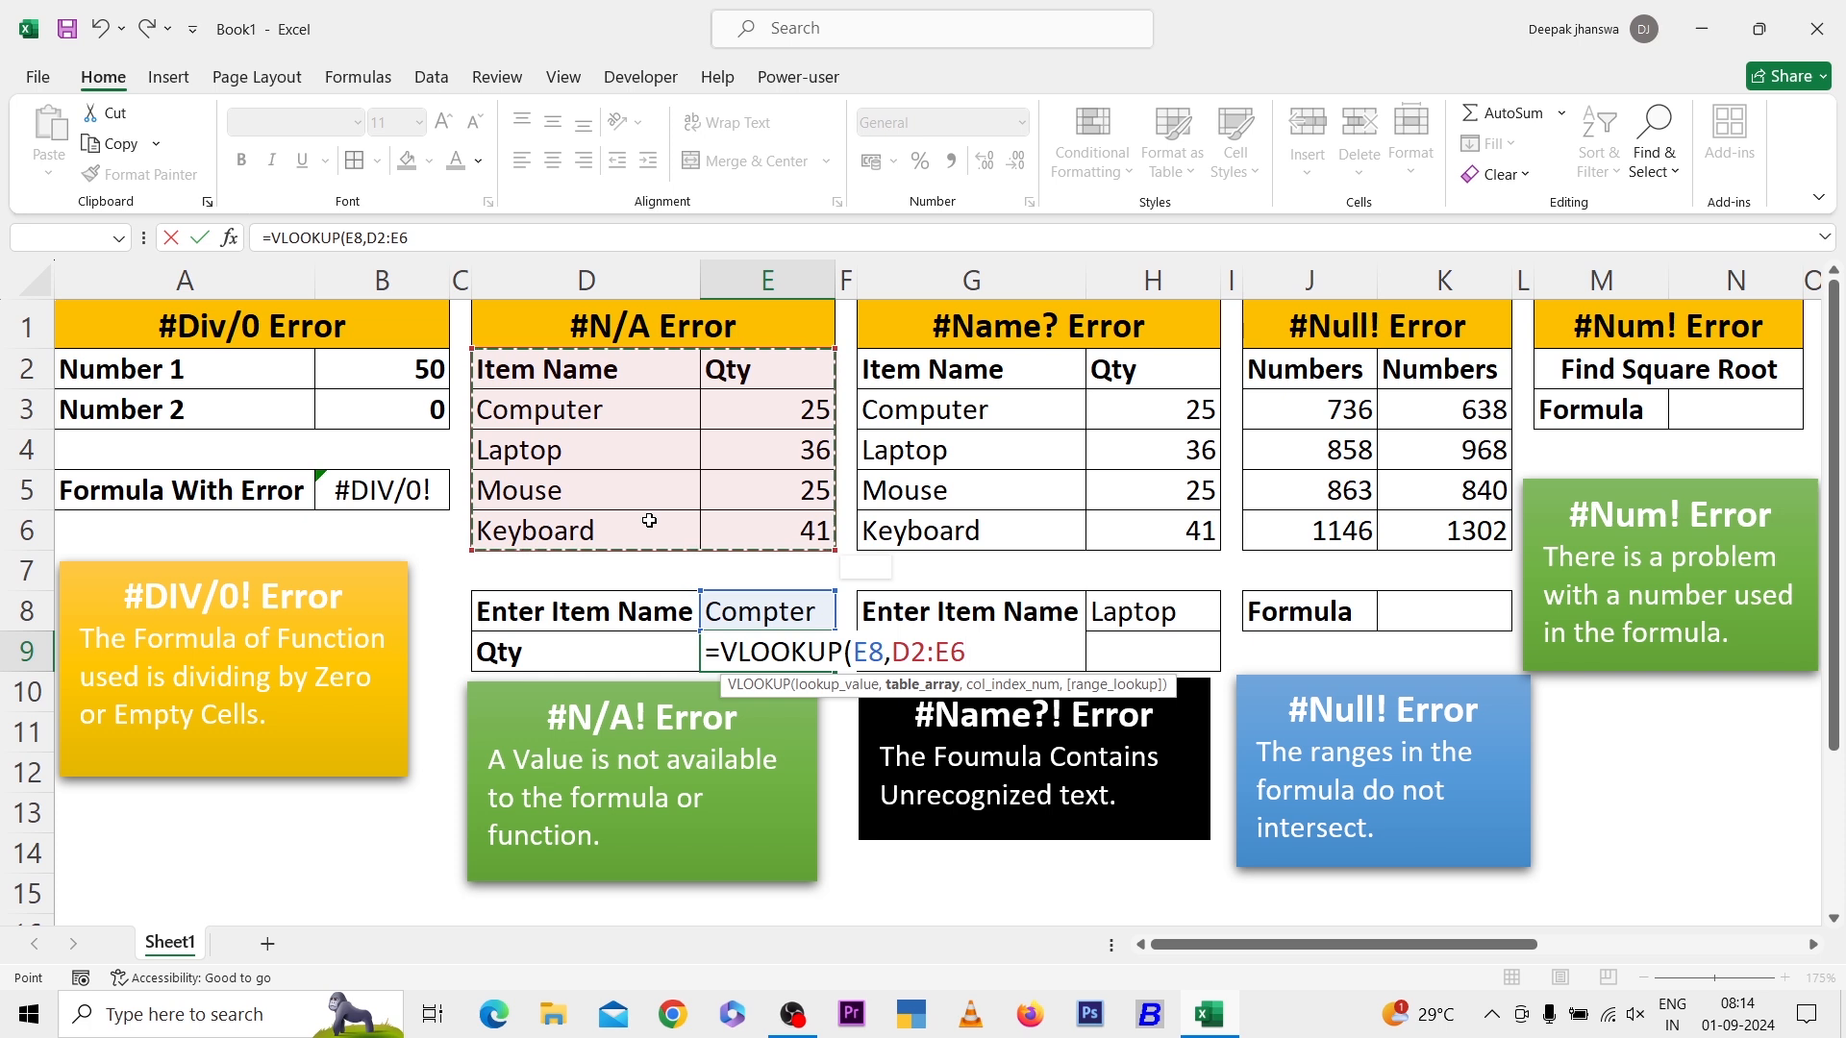
- Complete the E9 VLOOKUP with column index 2 and exact match 0, and select the item name in E8
type(",")
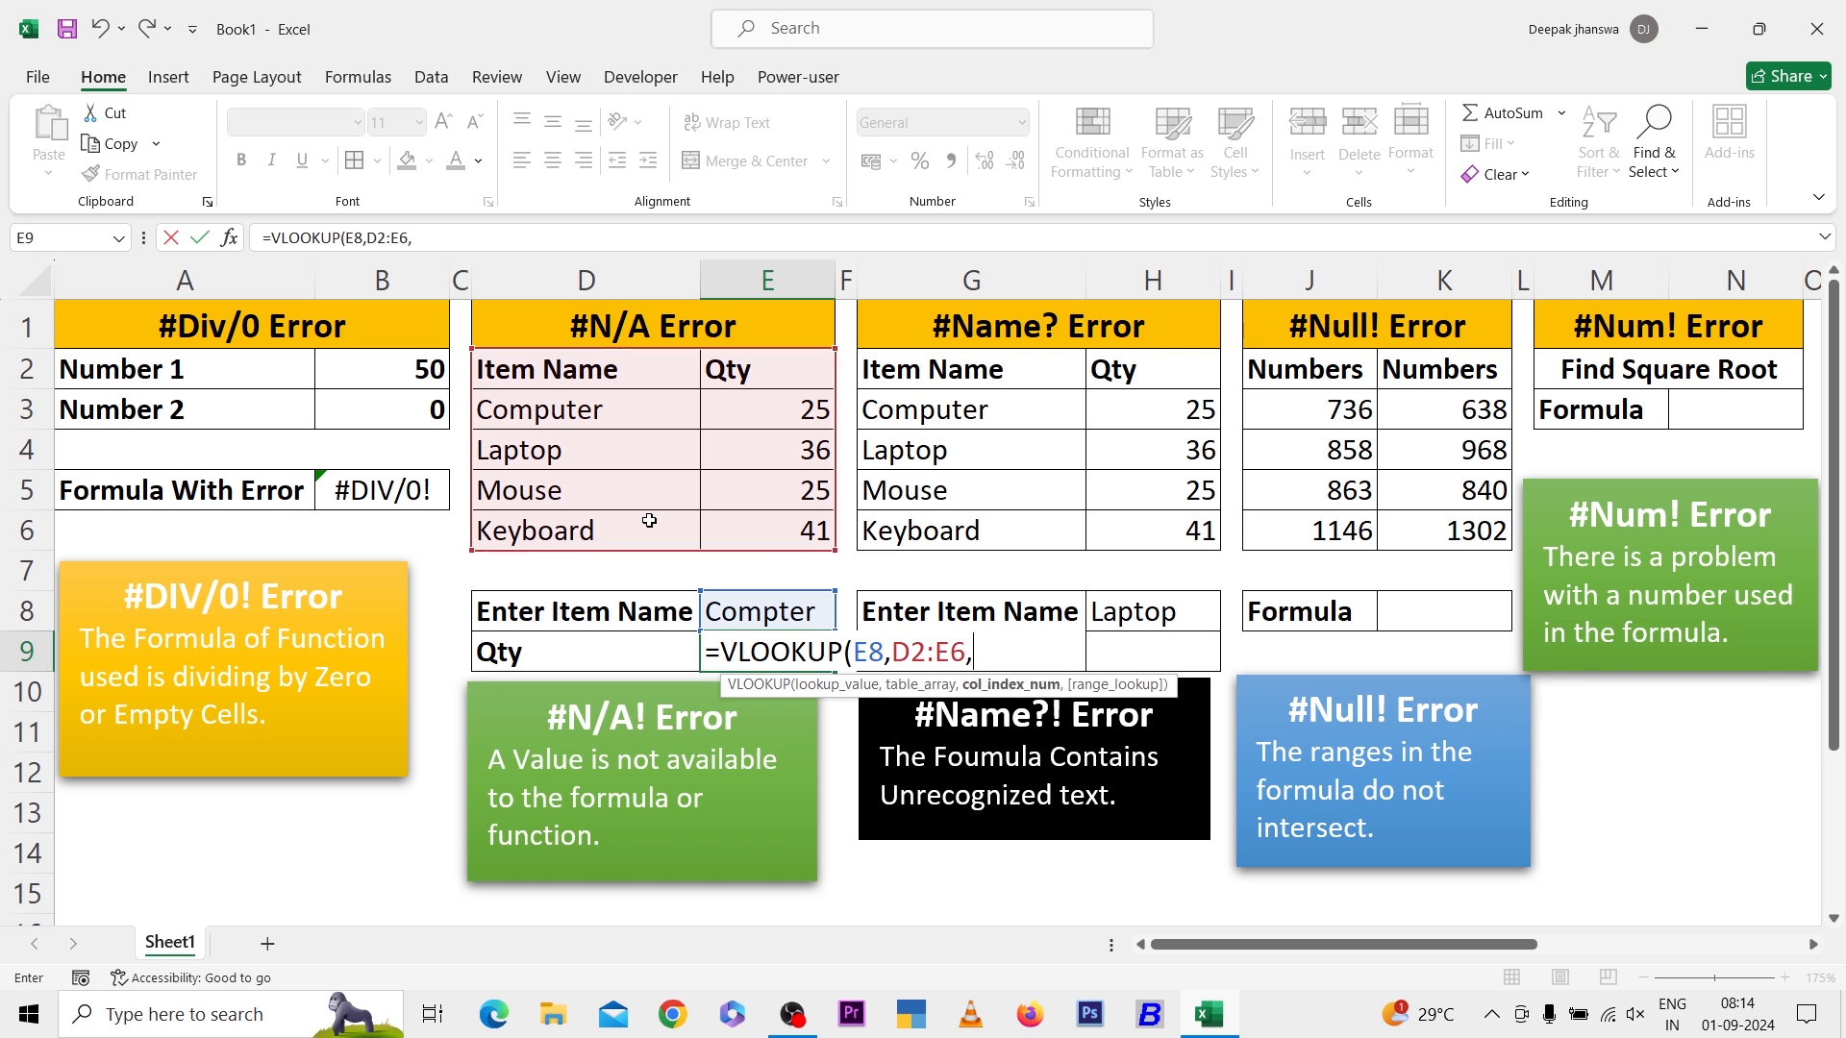
type("2,0")
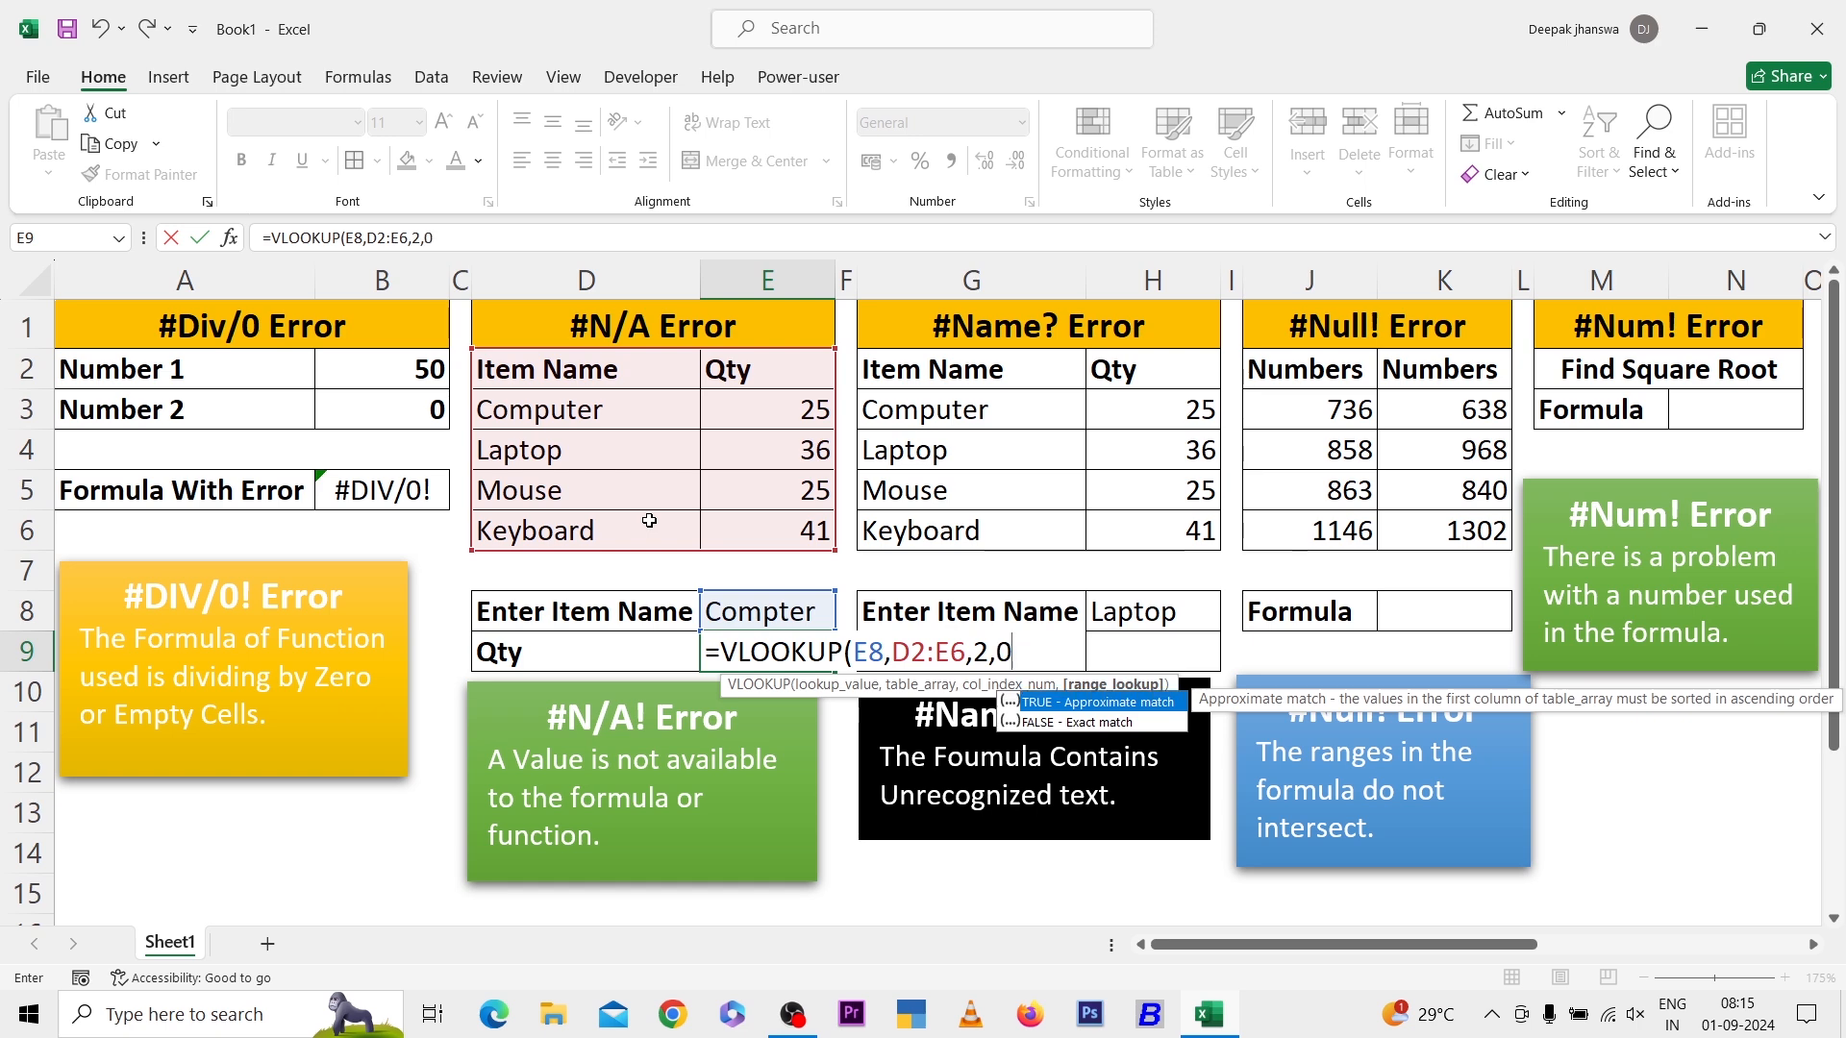
type(")")
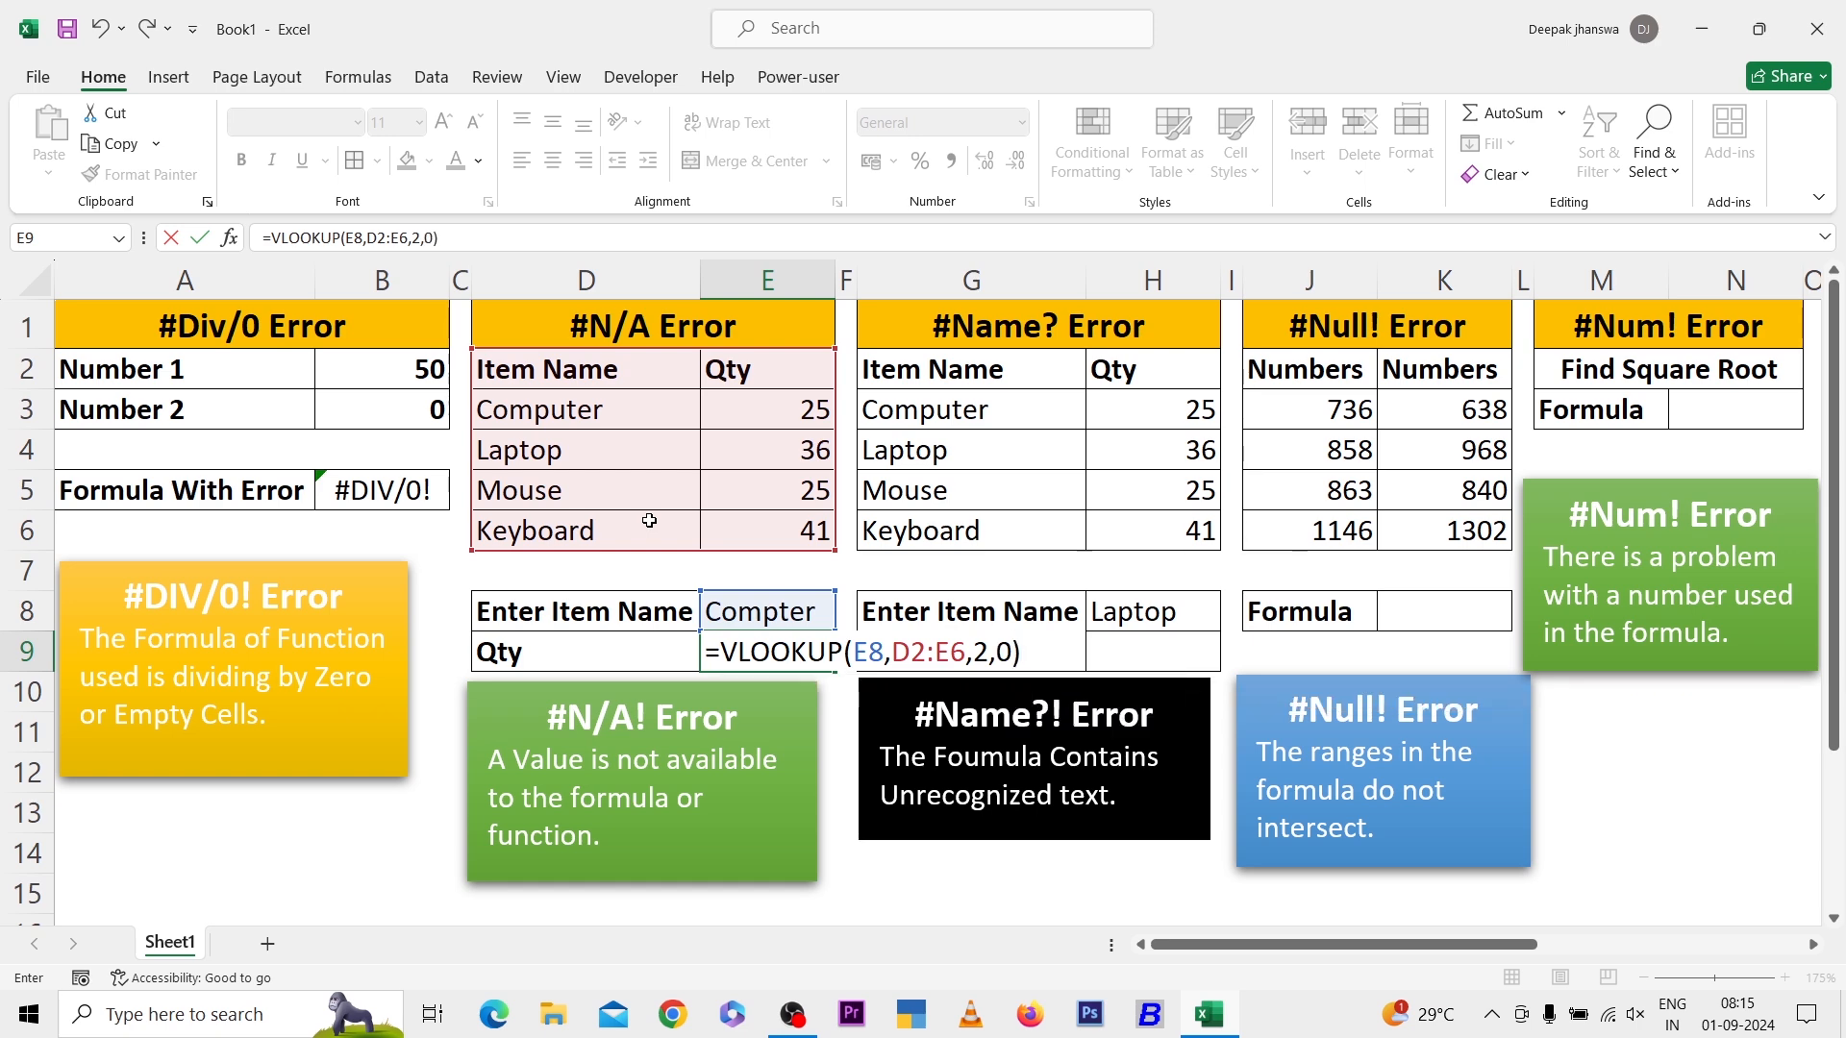
key("Return")
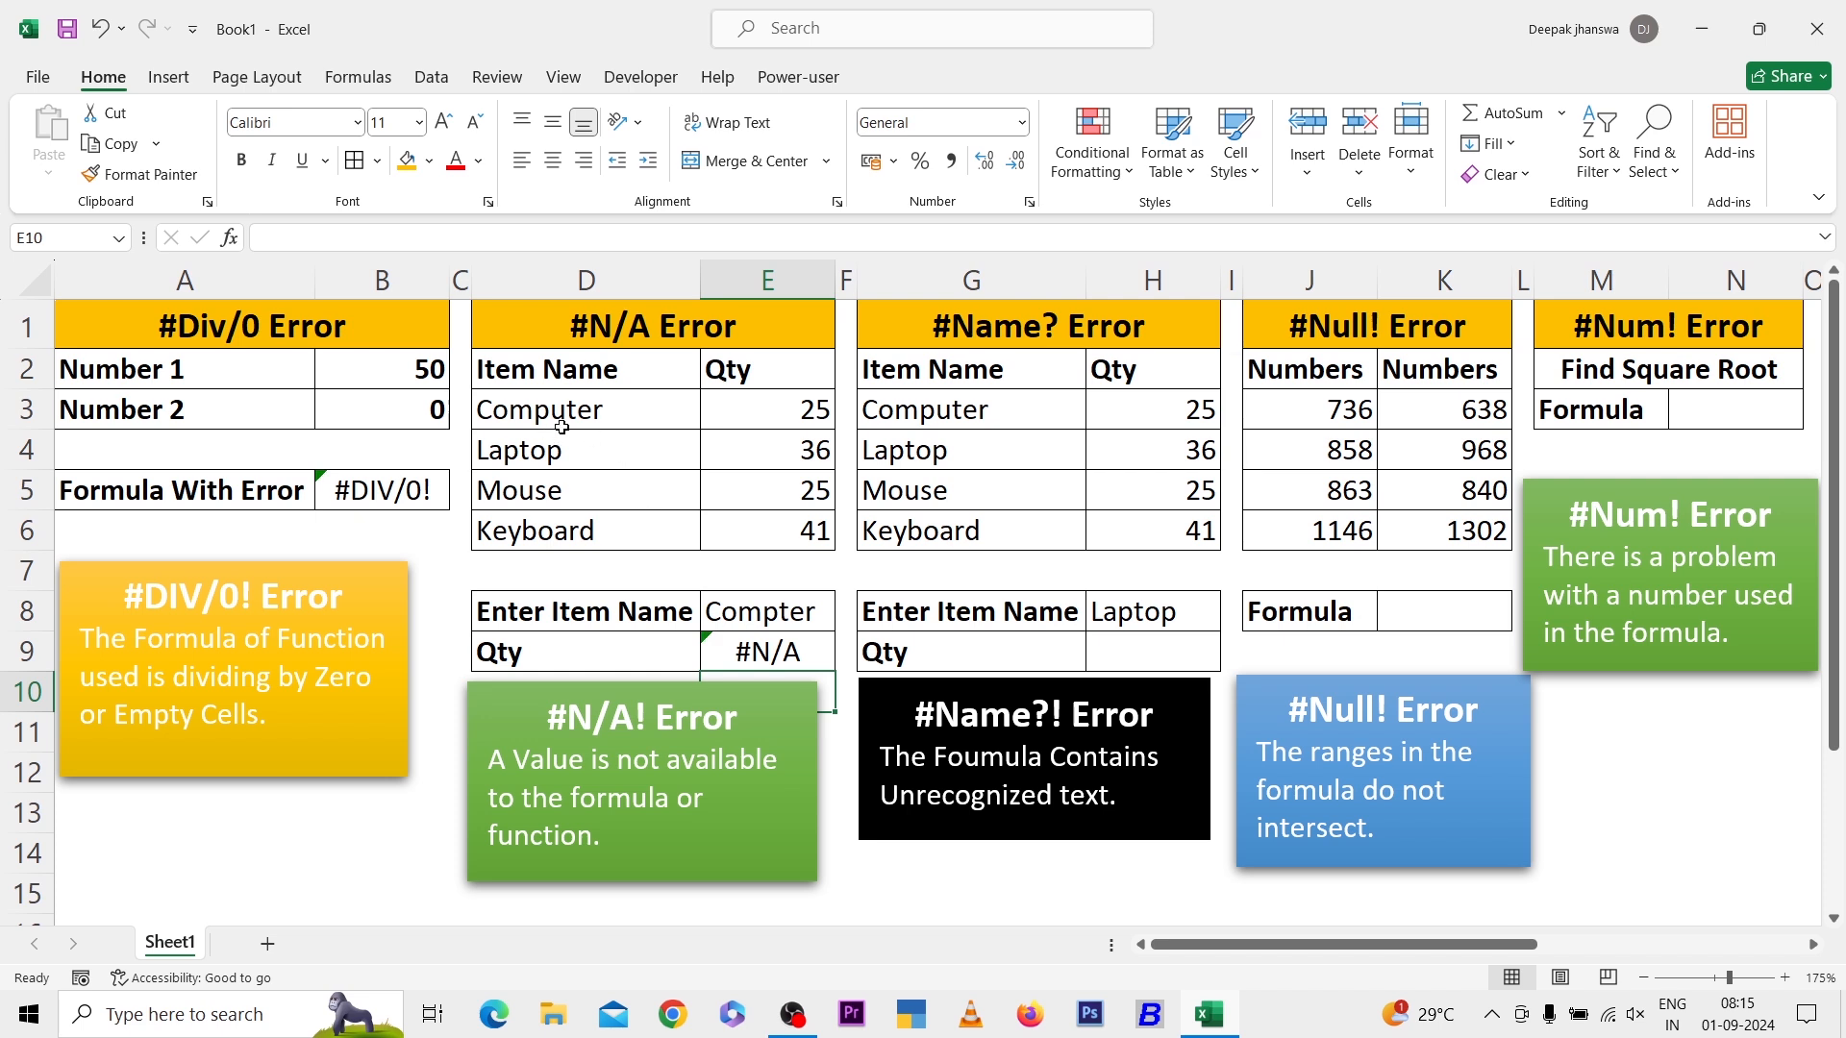
left_click(761, 611)
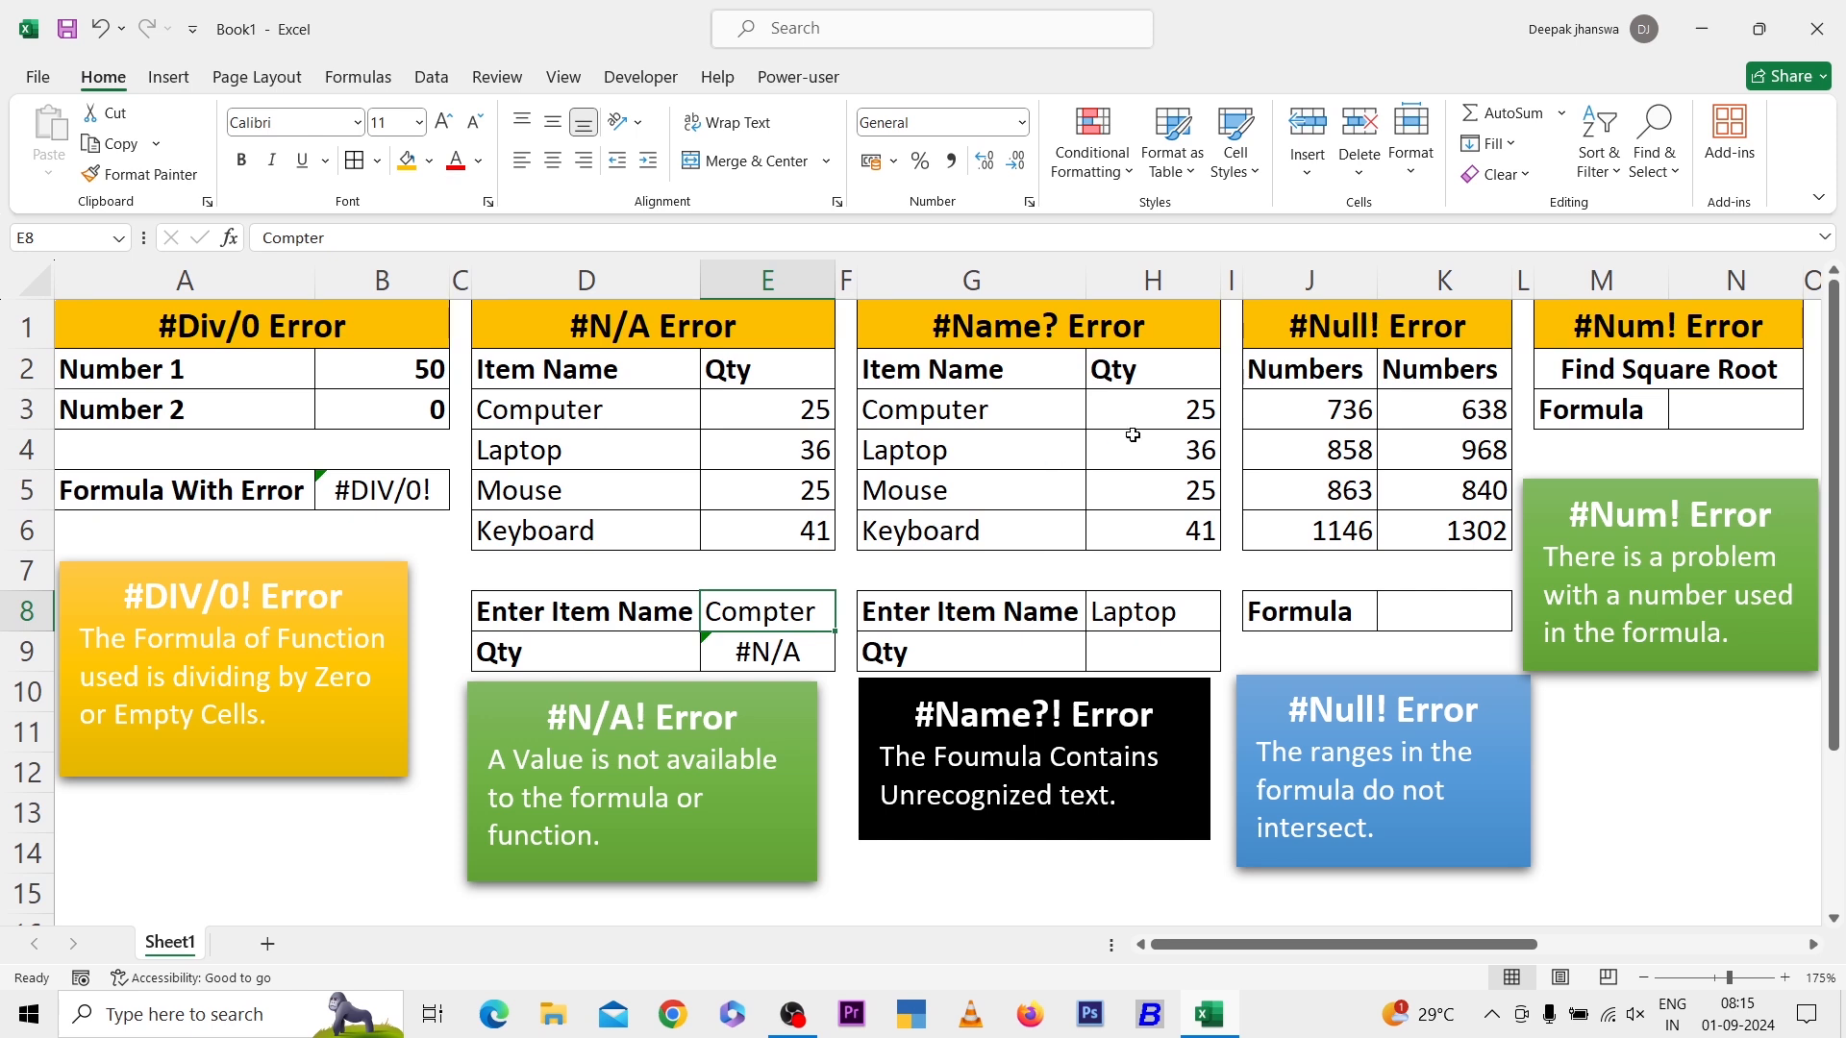
- Enter the misspelled function =vlokup in the Qty cell H9 of the #Name? Error table
left_click(1142, 660)
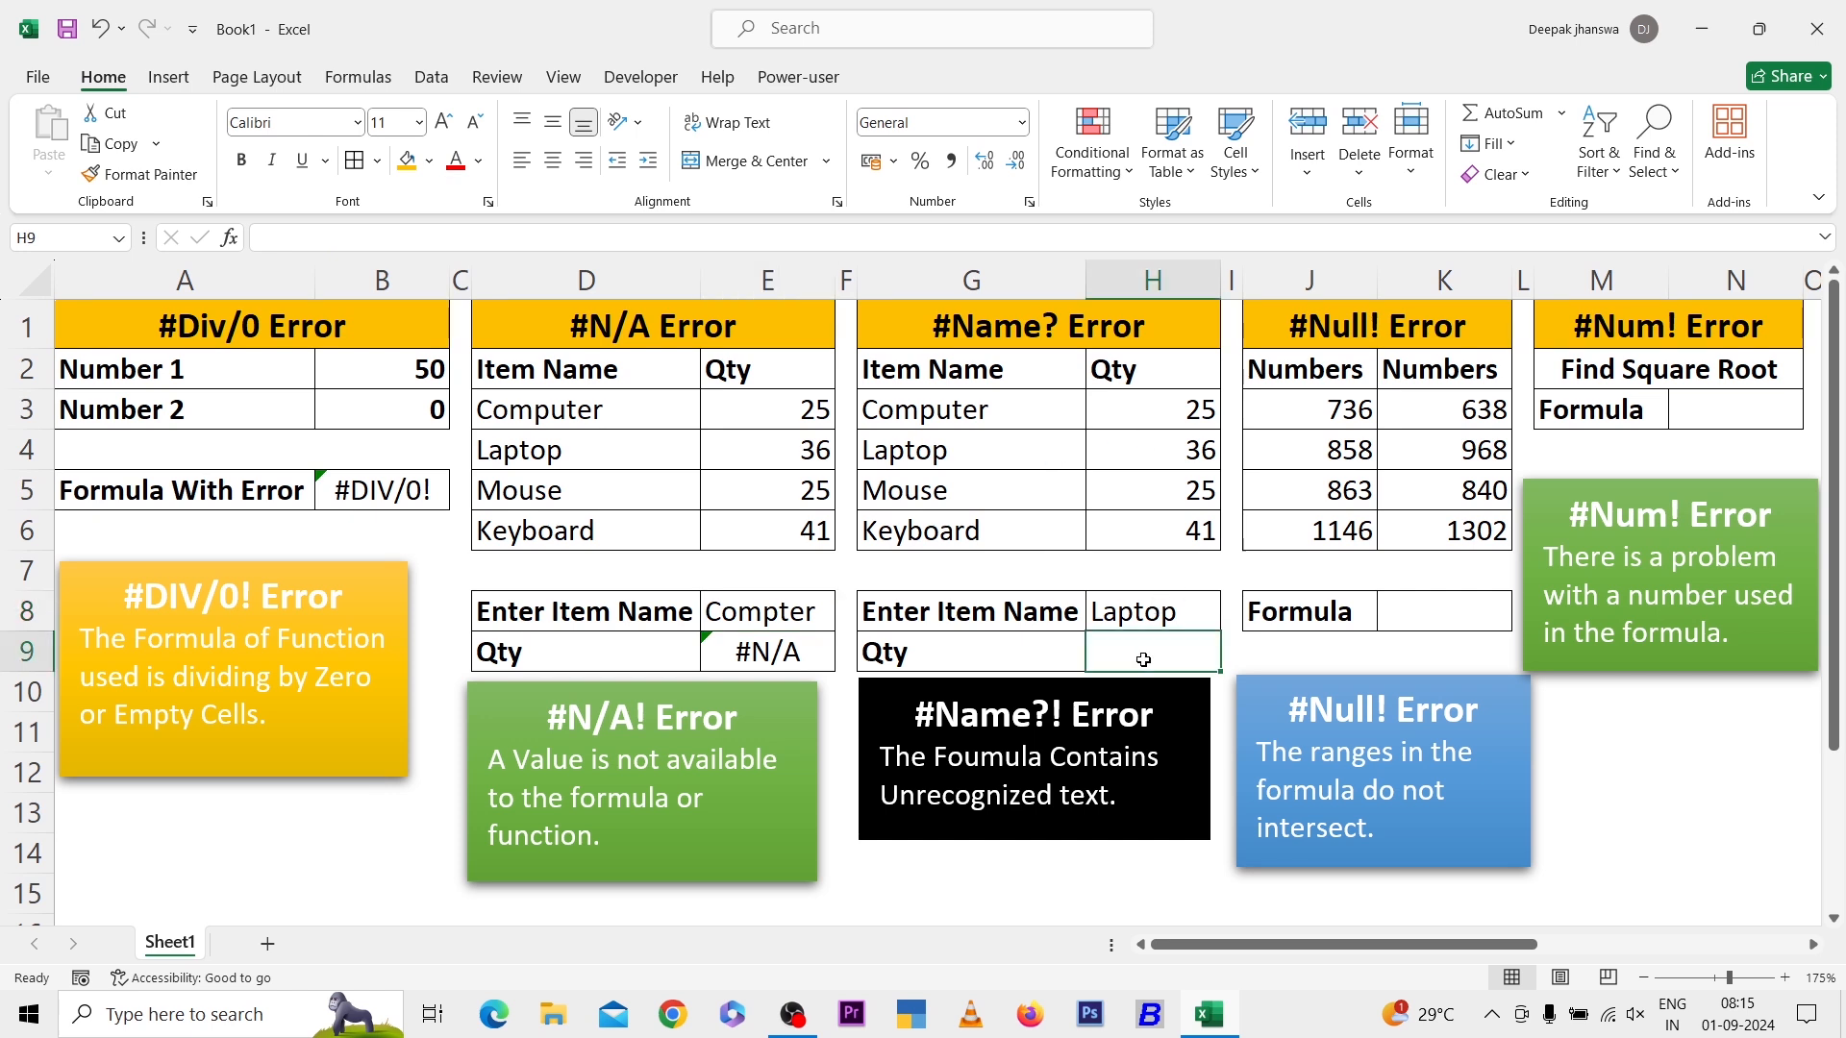
type("=vlo")
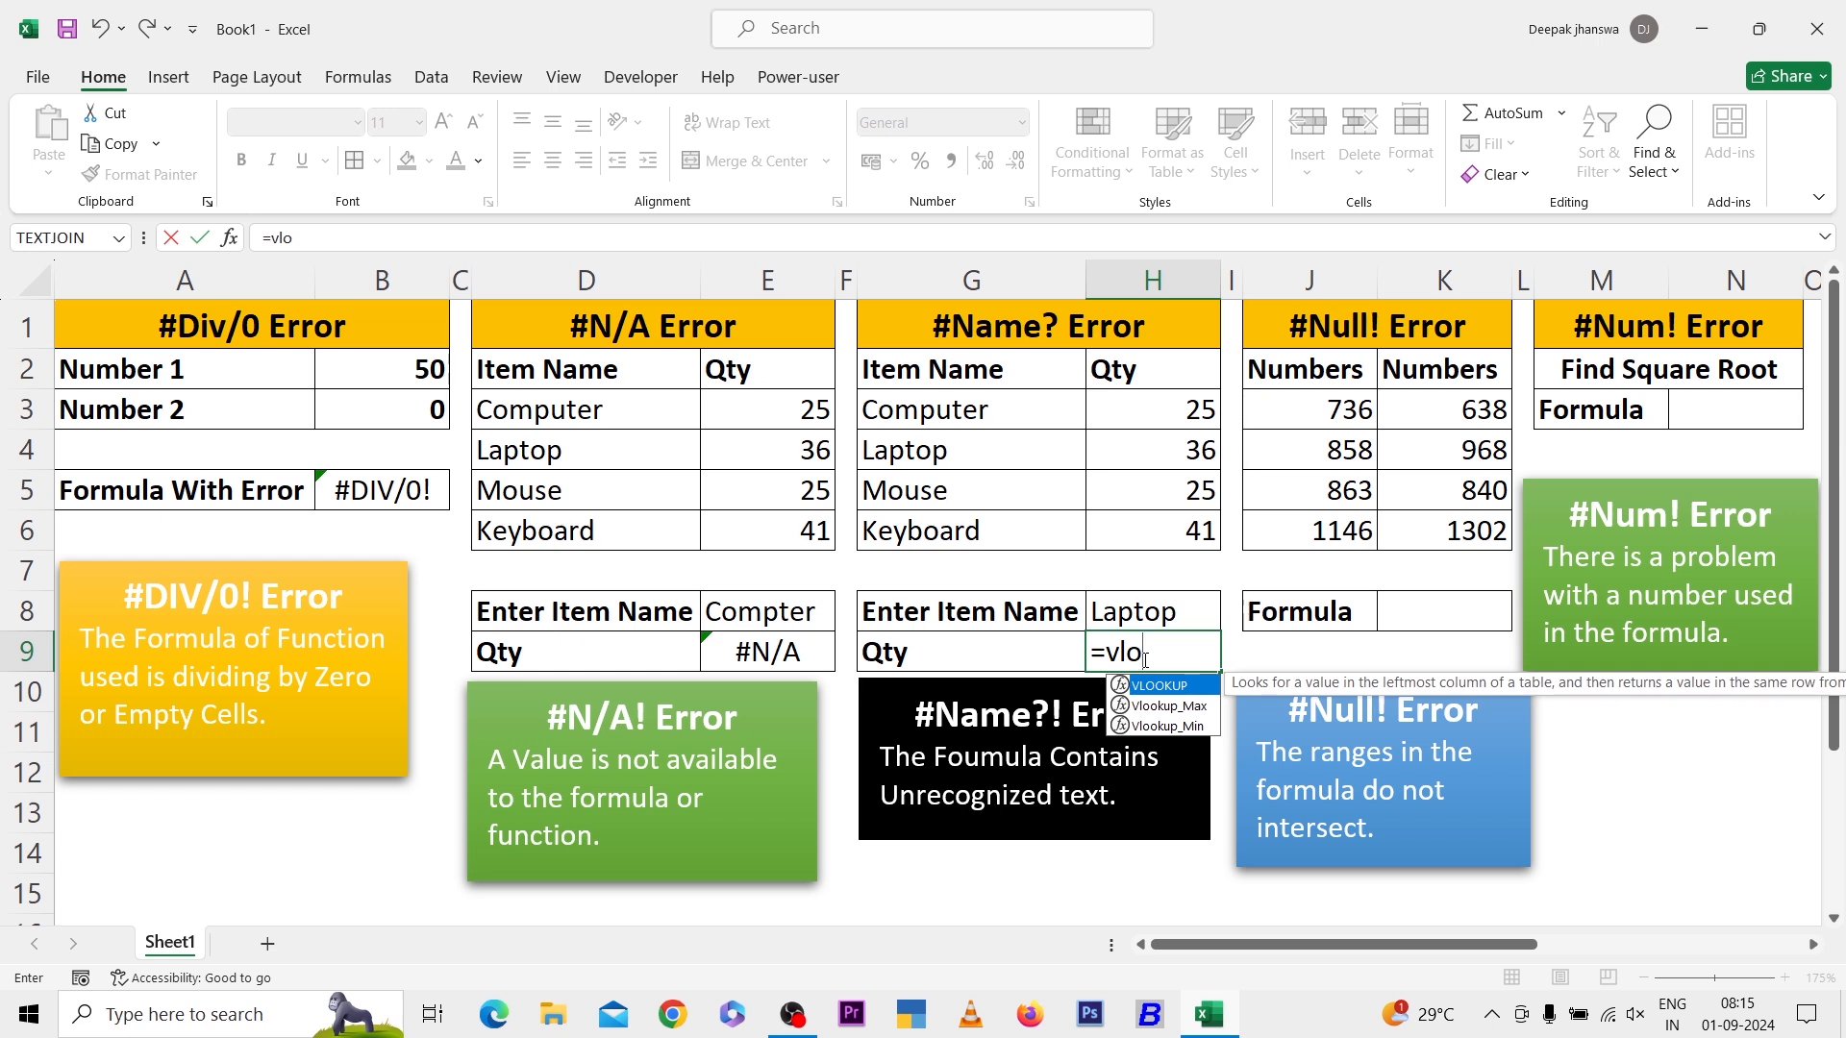
type("kup")
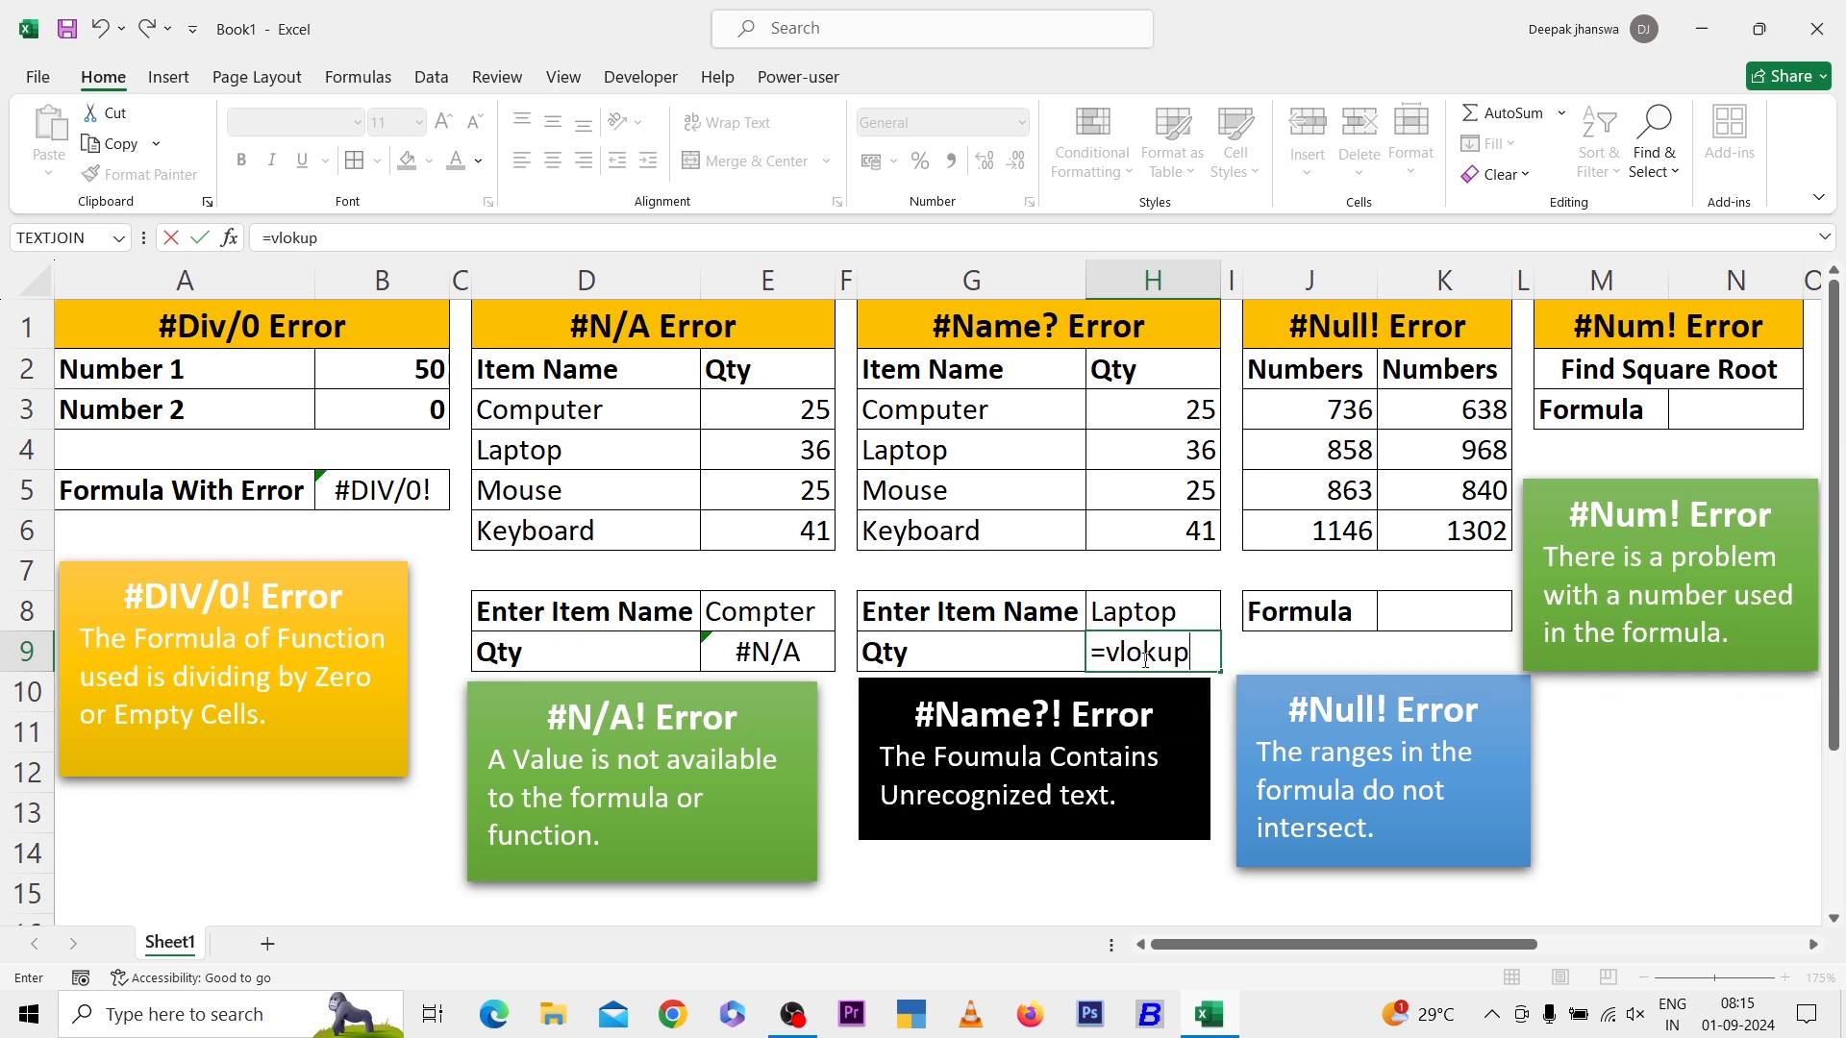
key("Return")
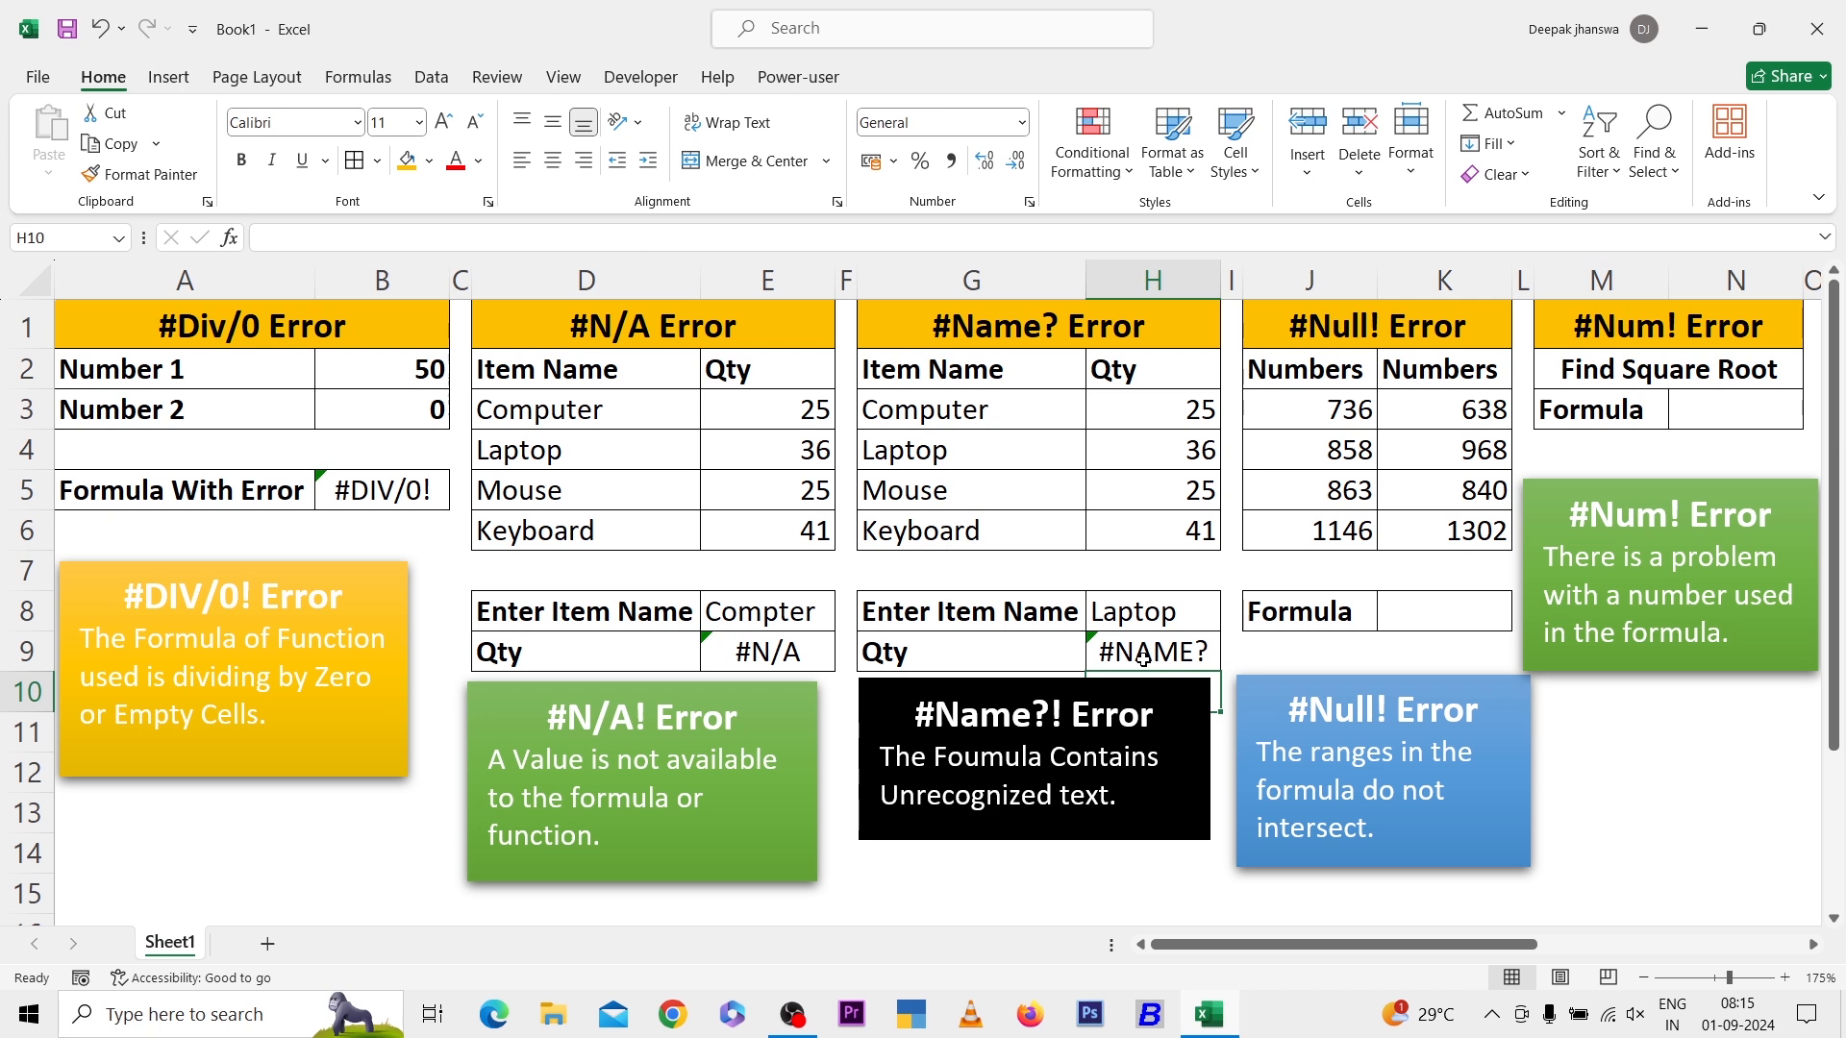
- Replace the formula in H9 with the incomplete function =sum, without parentheses or arguments
left_click(1143, 659)
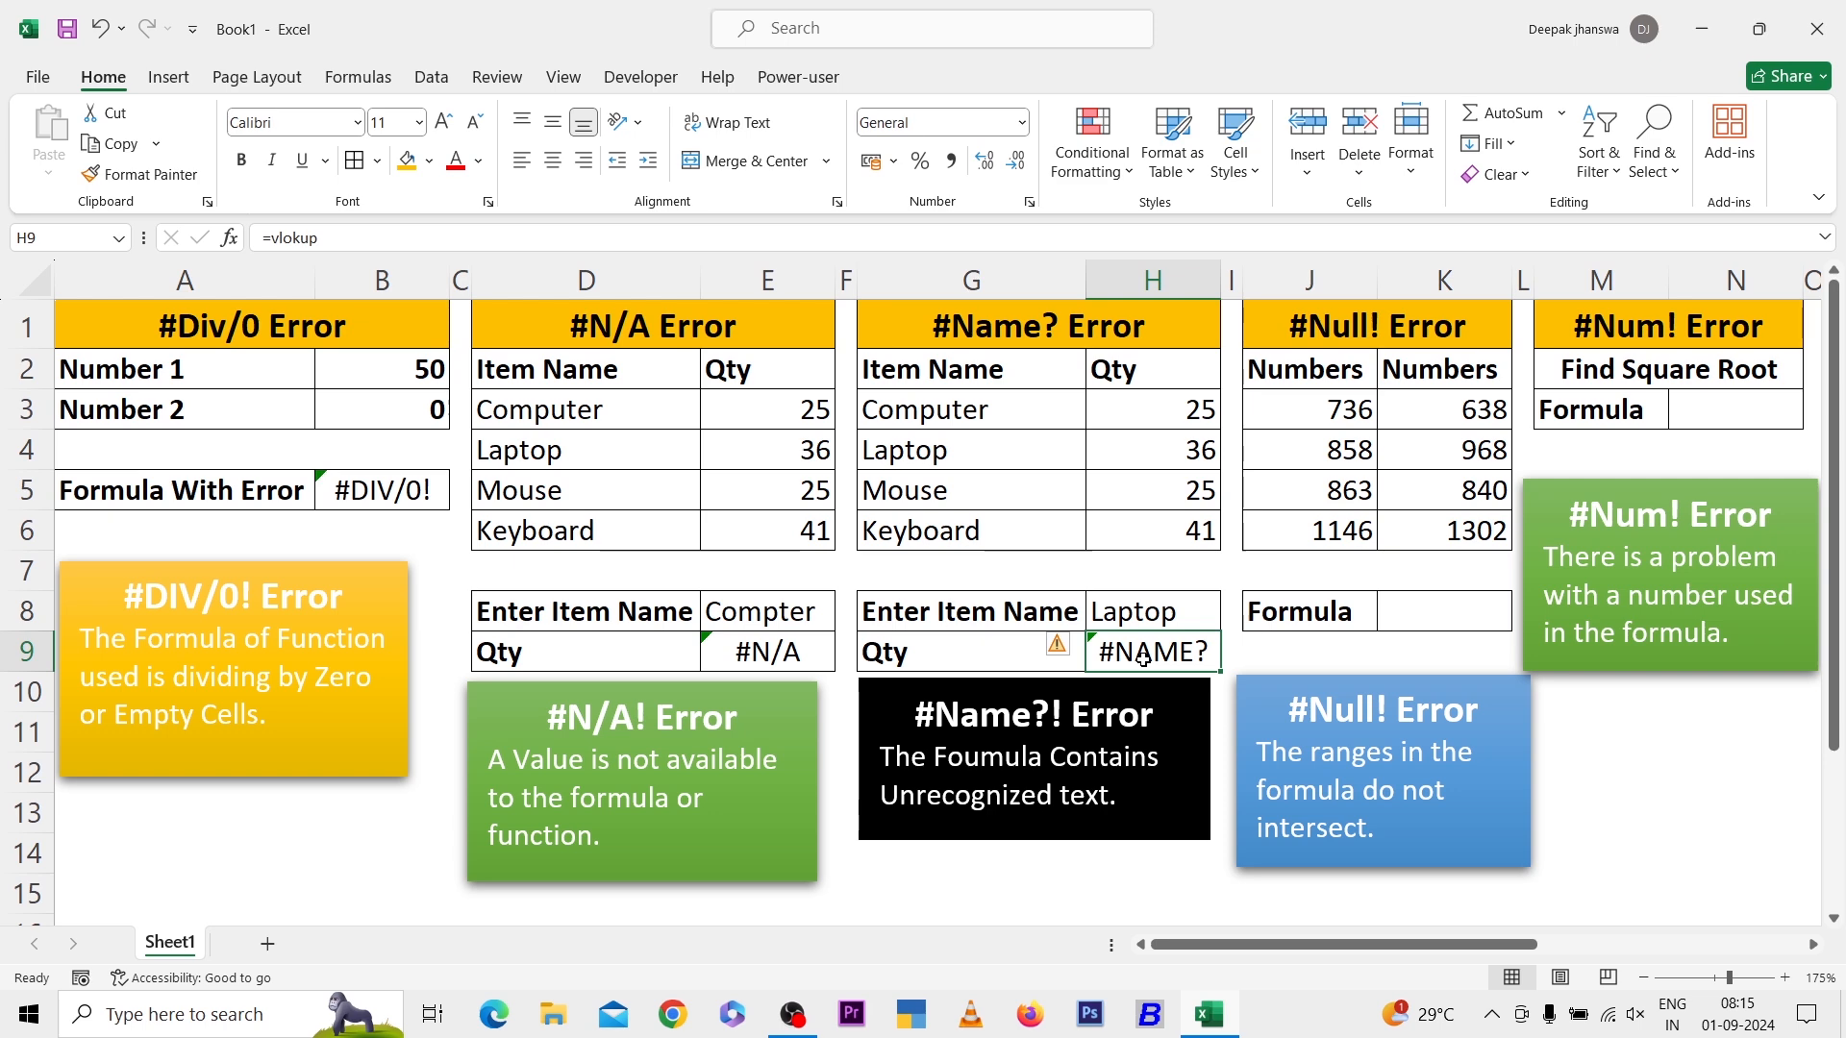
type("su")
key("BackSpace")
key("BackSpace")
type("=")
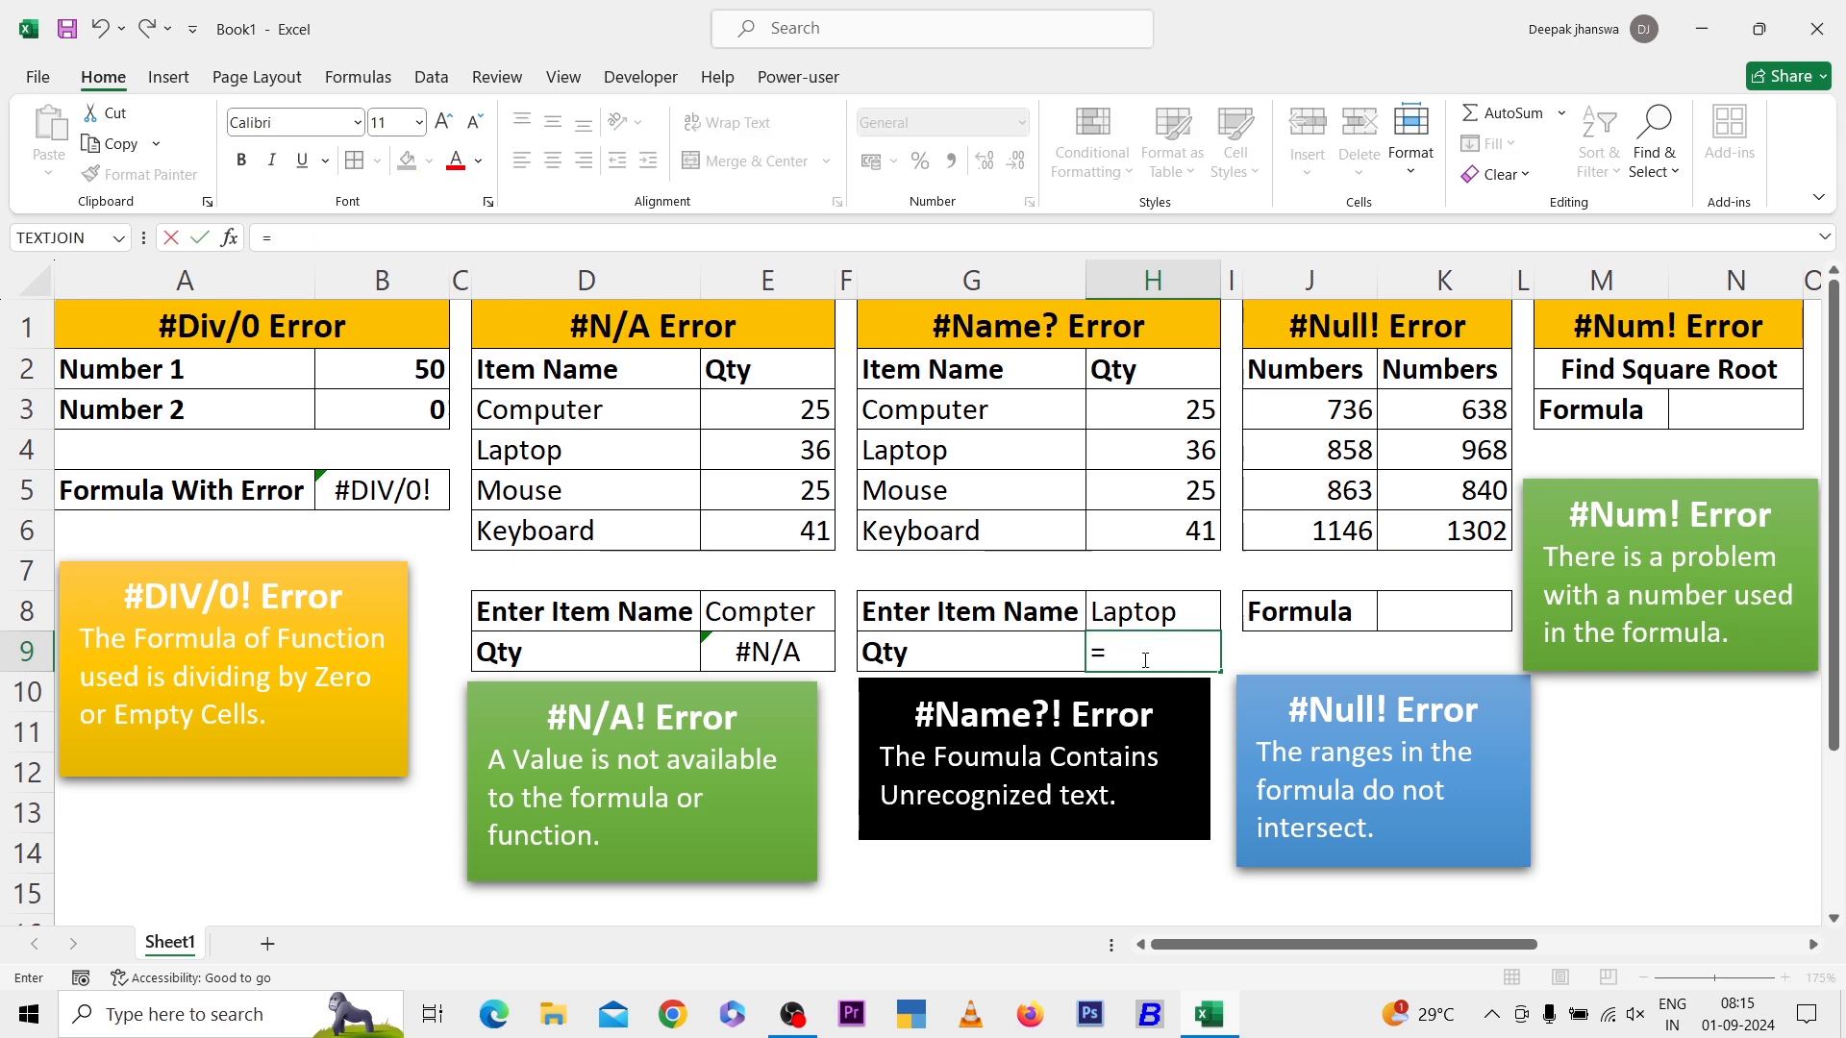
type("sum")
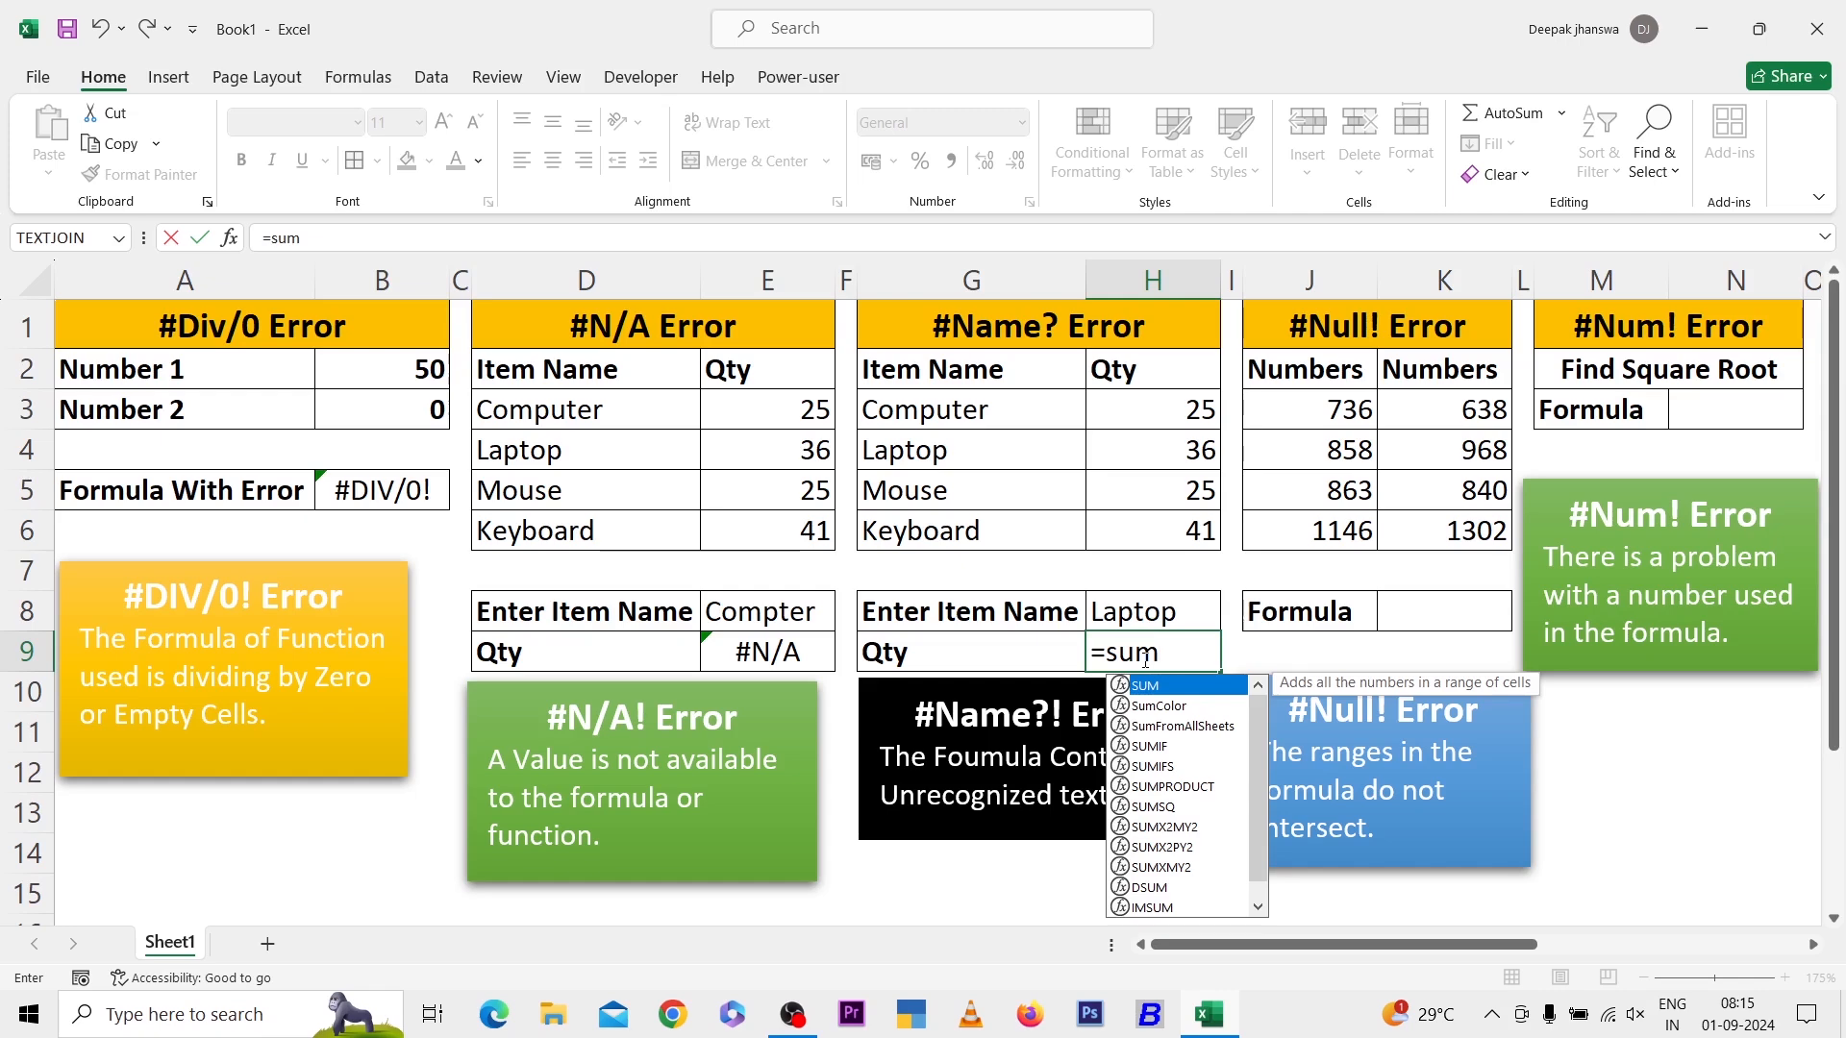
key("Return")
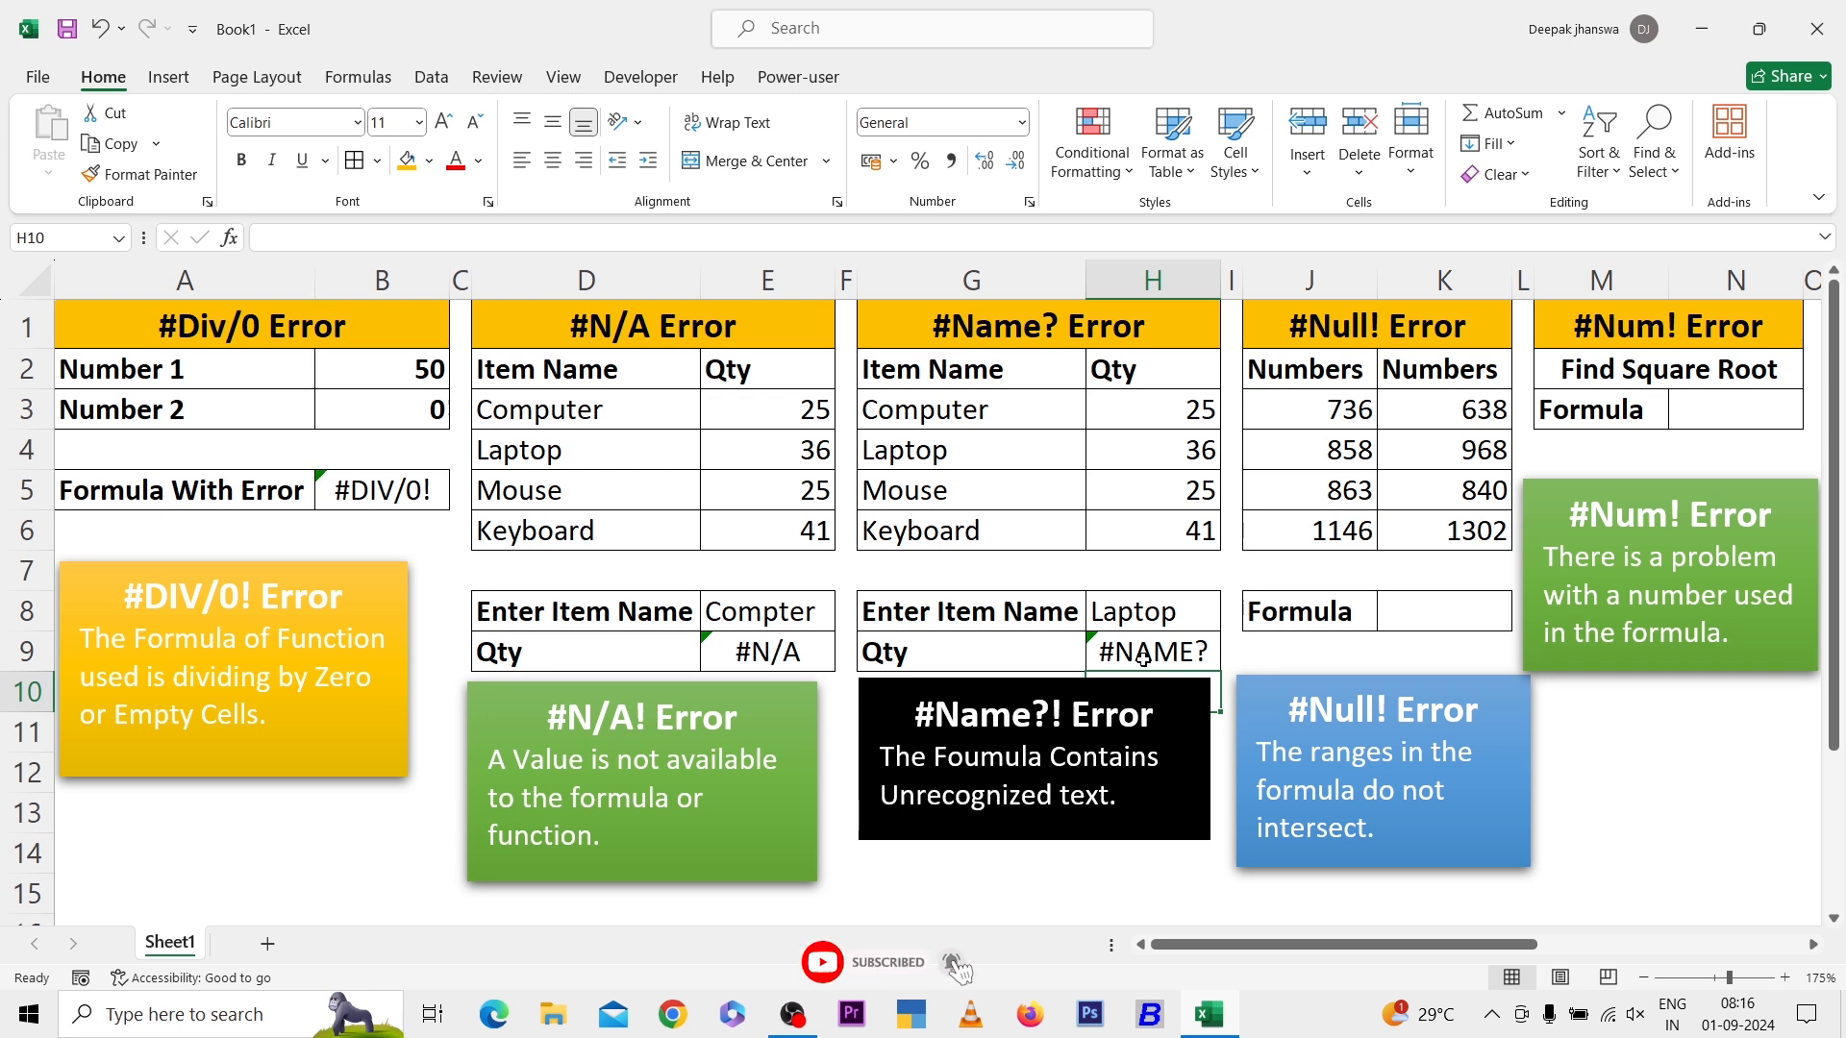
- Start a SUM formula in K8 of the #Null! Error table with J3:J6 as the first range
key("Up")
key("Up")
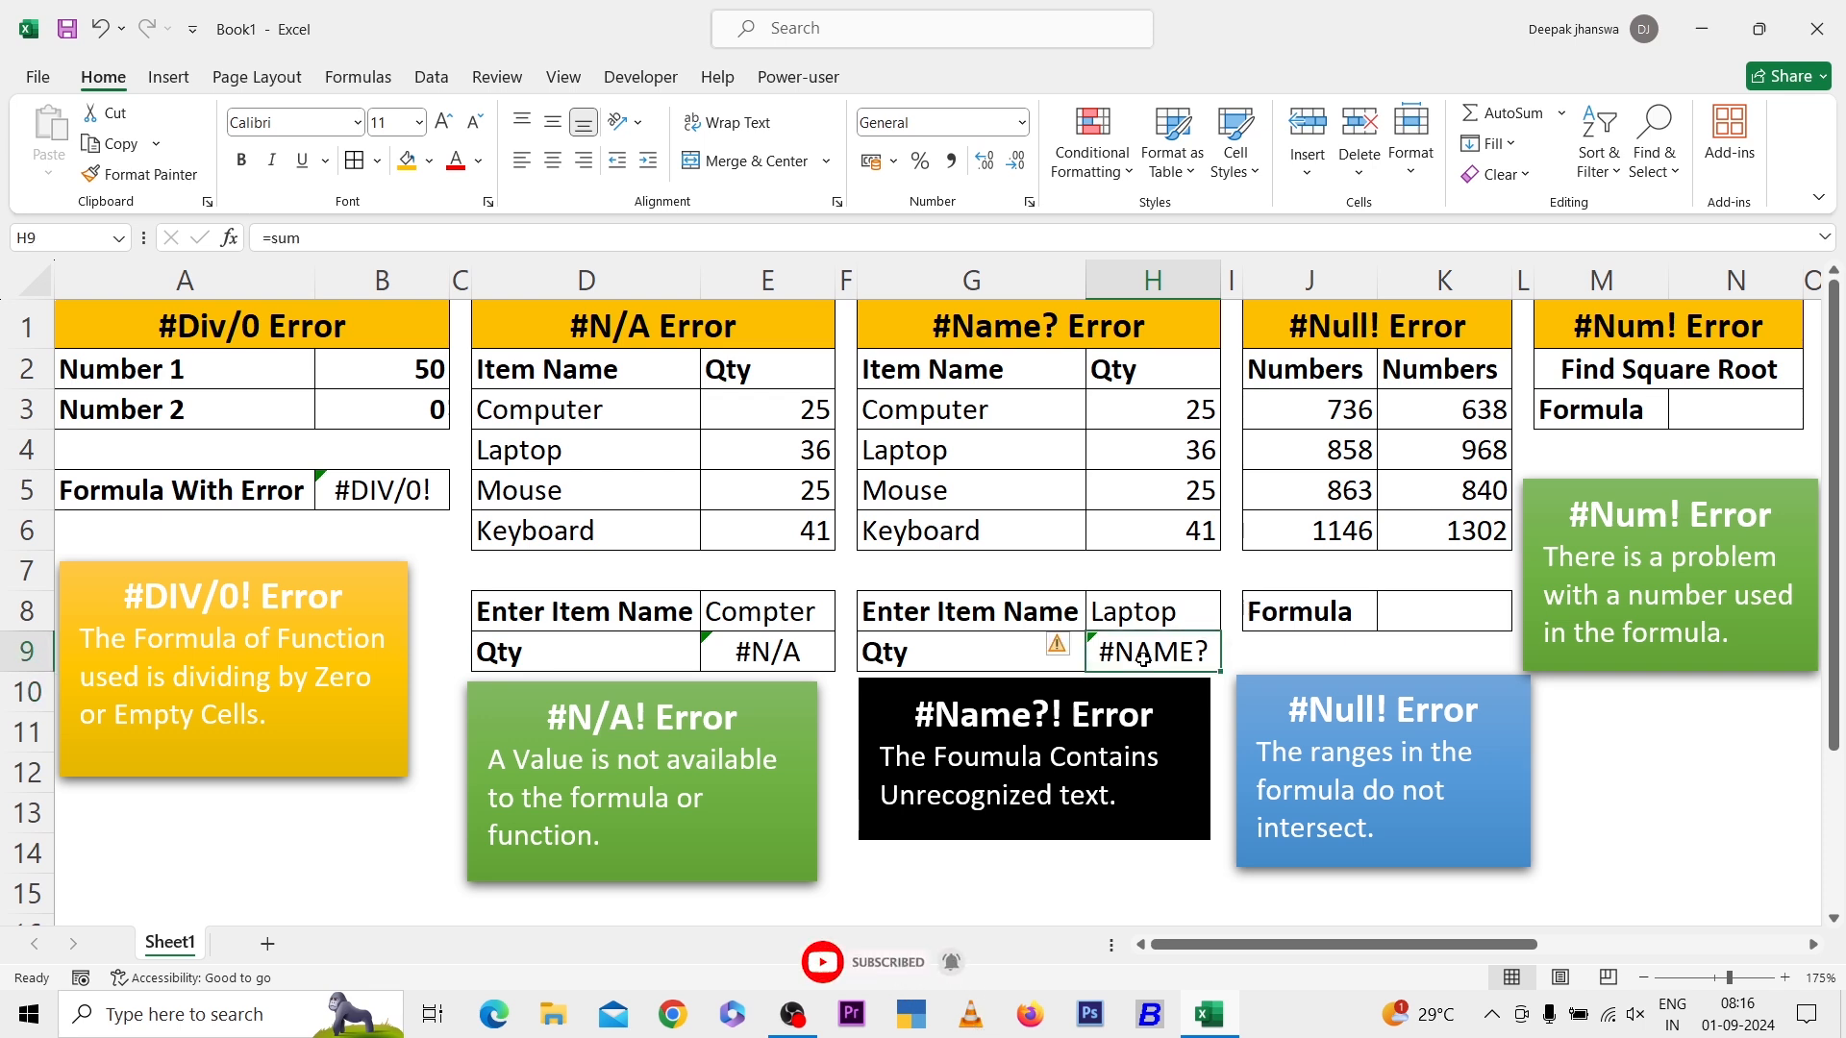
key("Right")
key("Right")
key("Right")
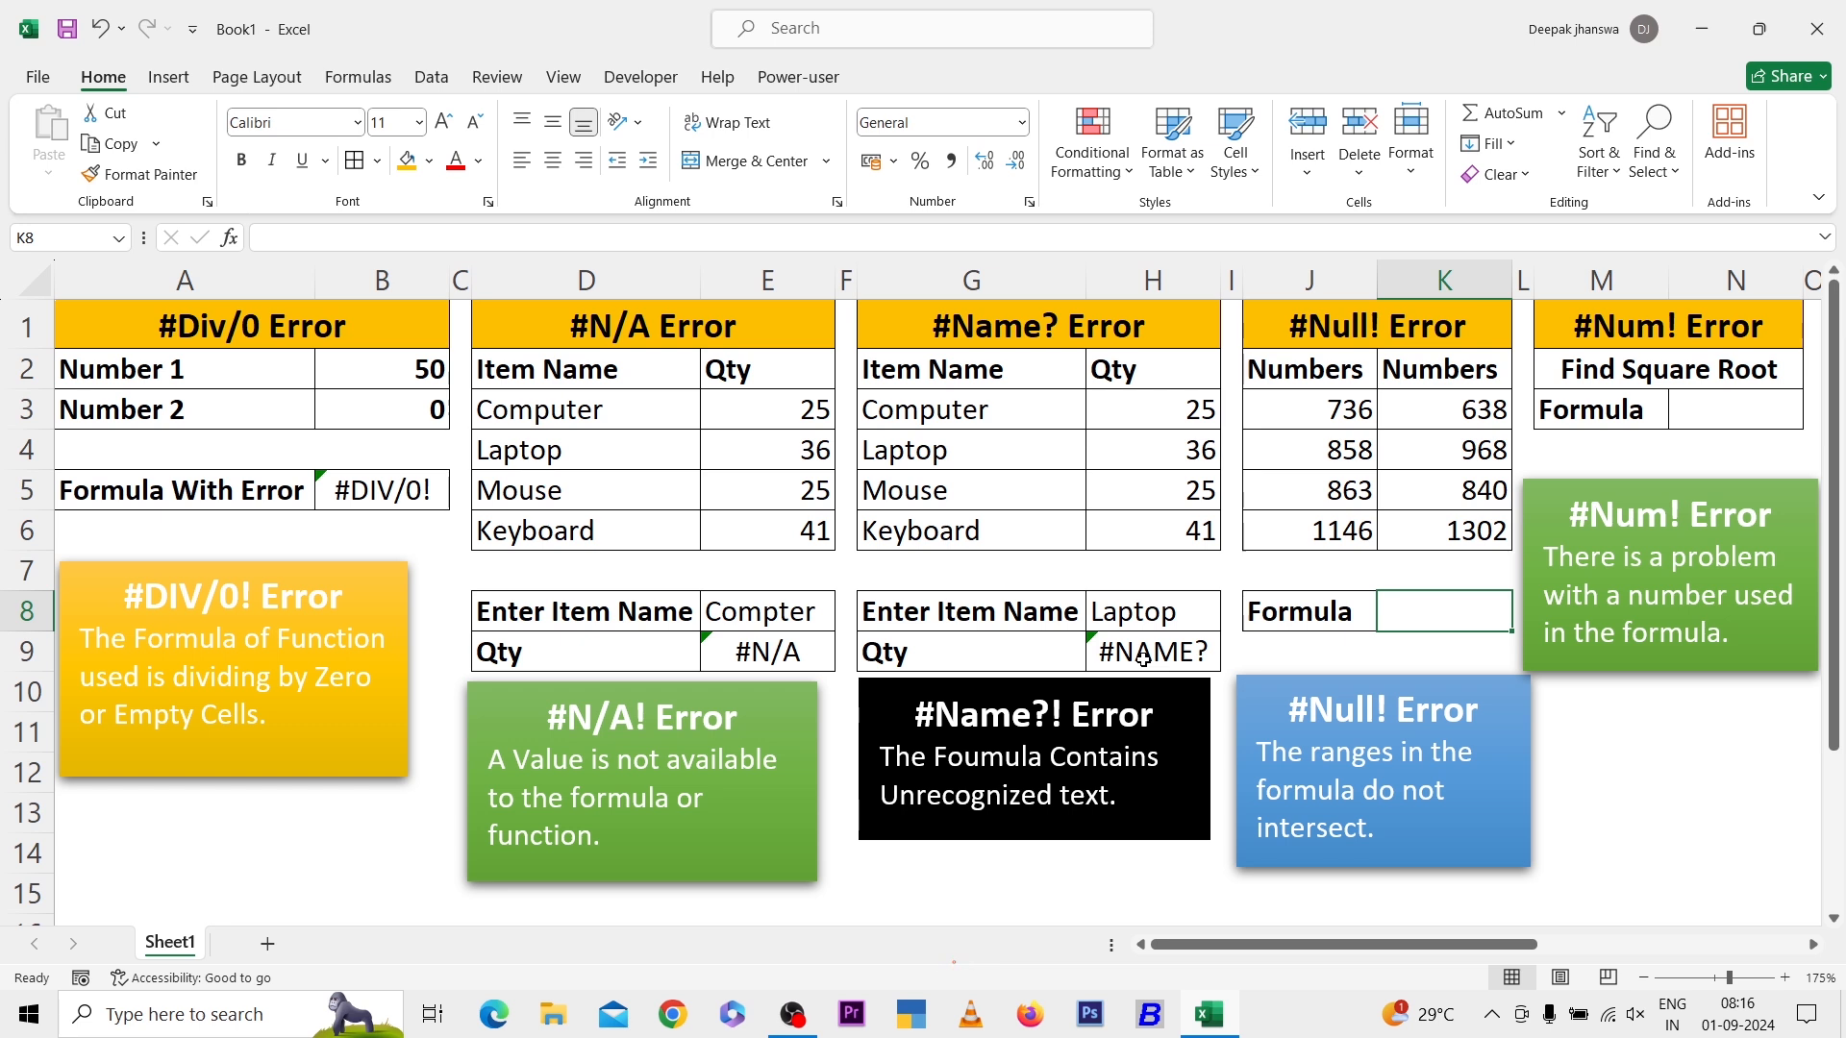
type("=sum")
key("Tab")
key("Up")
key("Up")
key("Up")
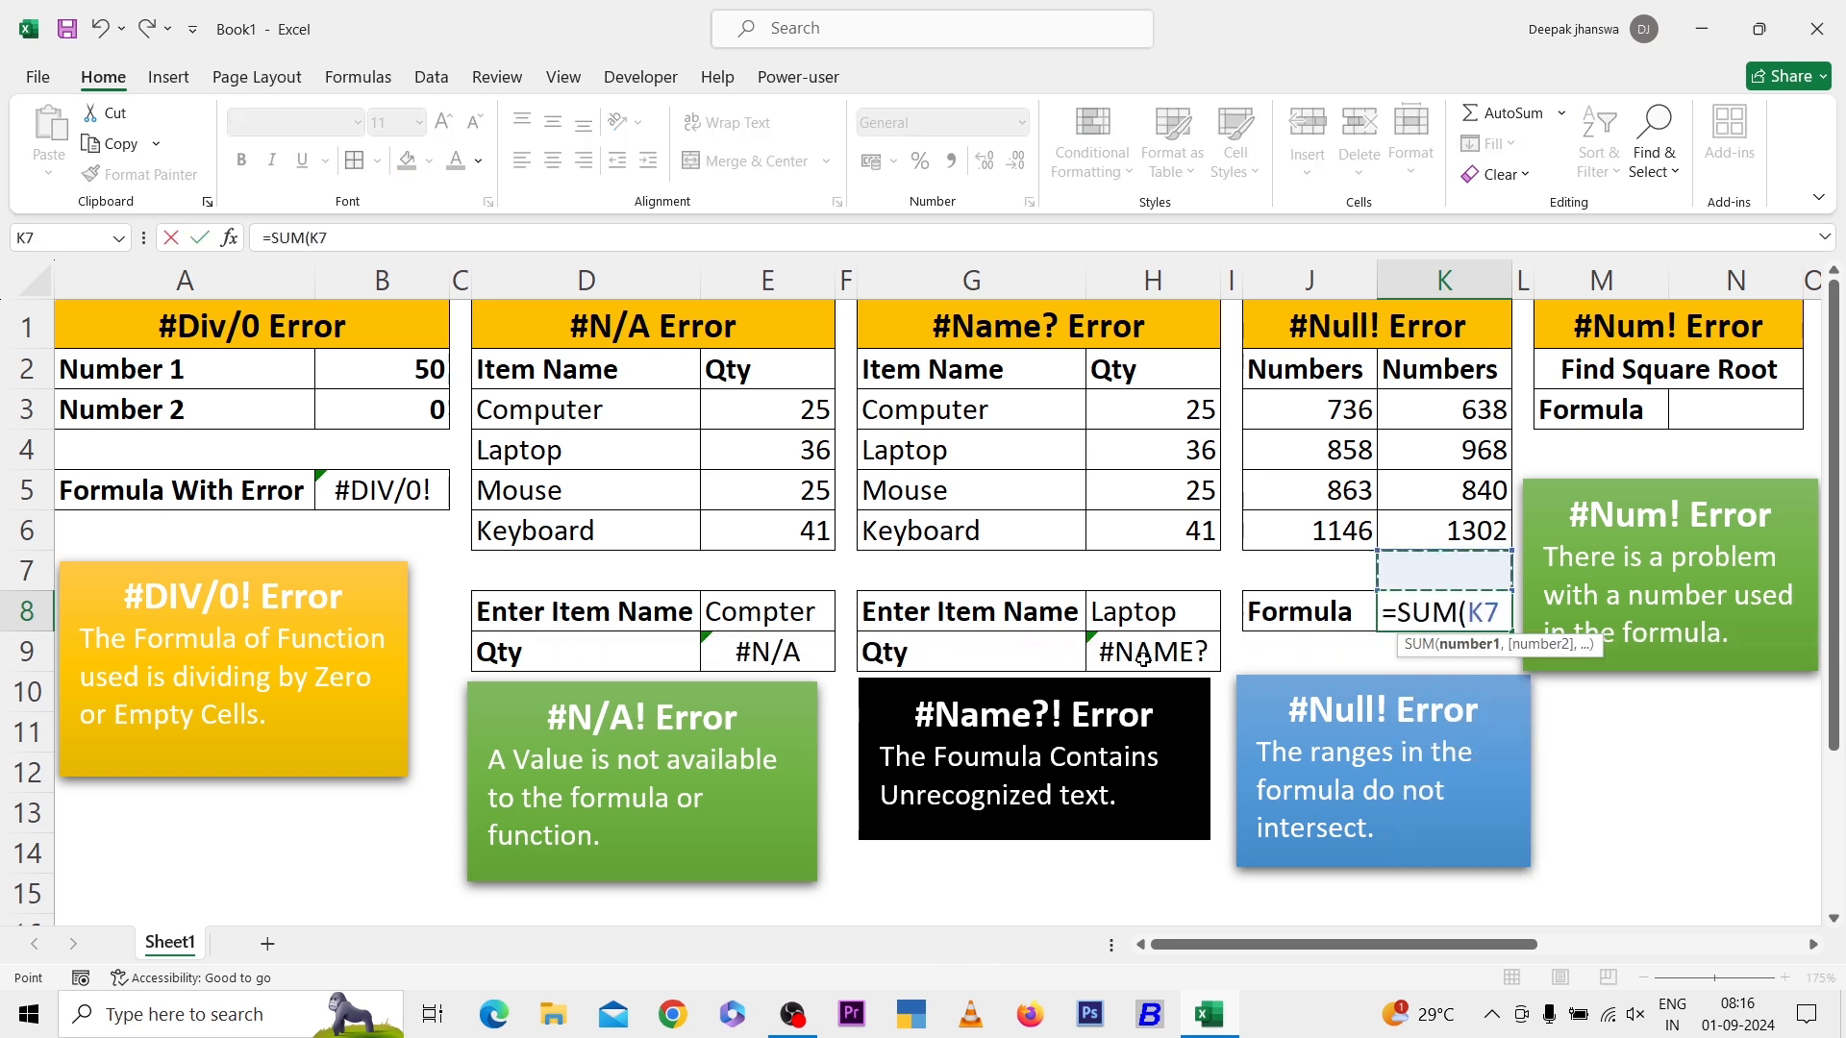
key("Left")
key("Up")
key("Up")
key("shift+Down")
key("shift+Down")
key("shift+Down")
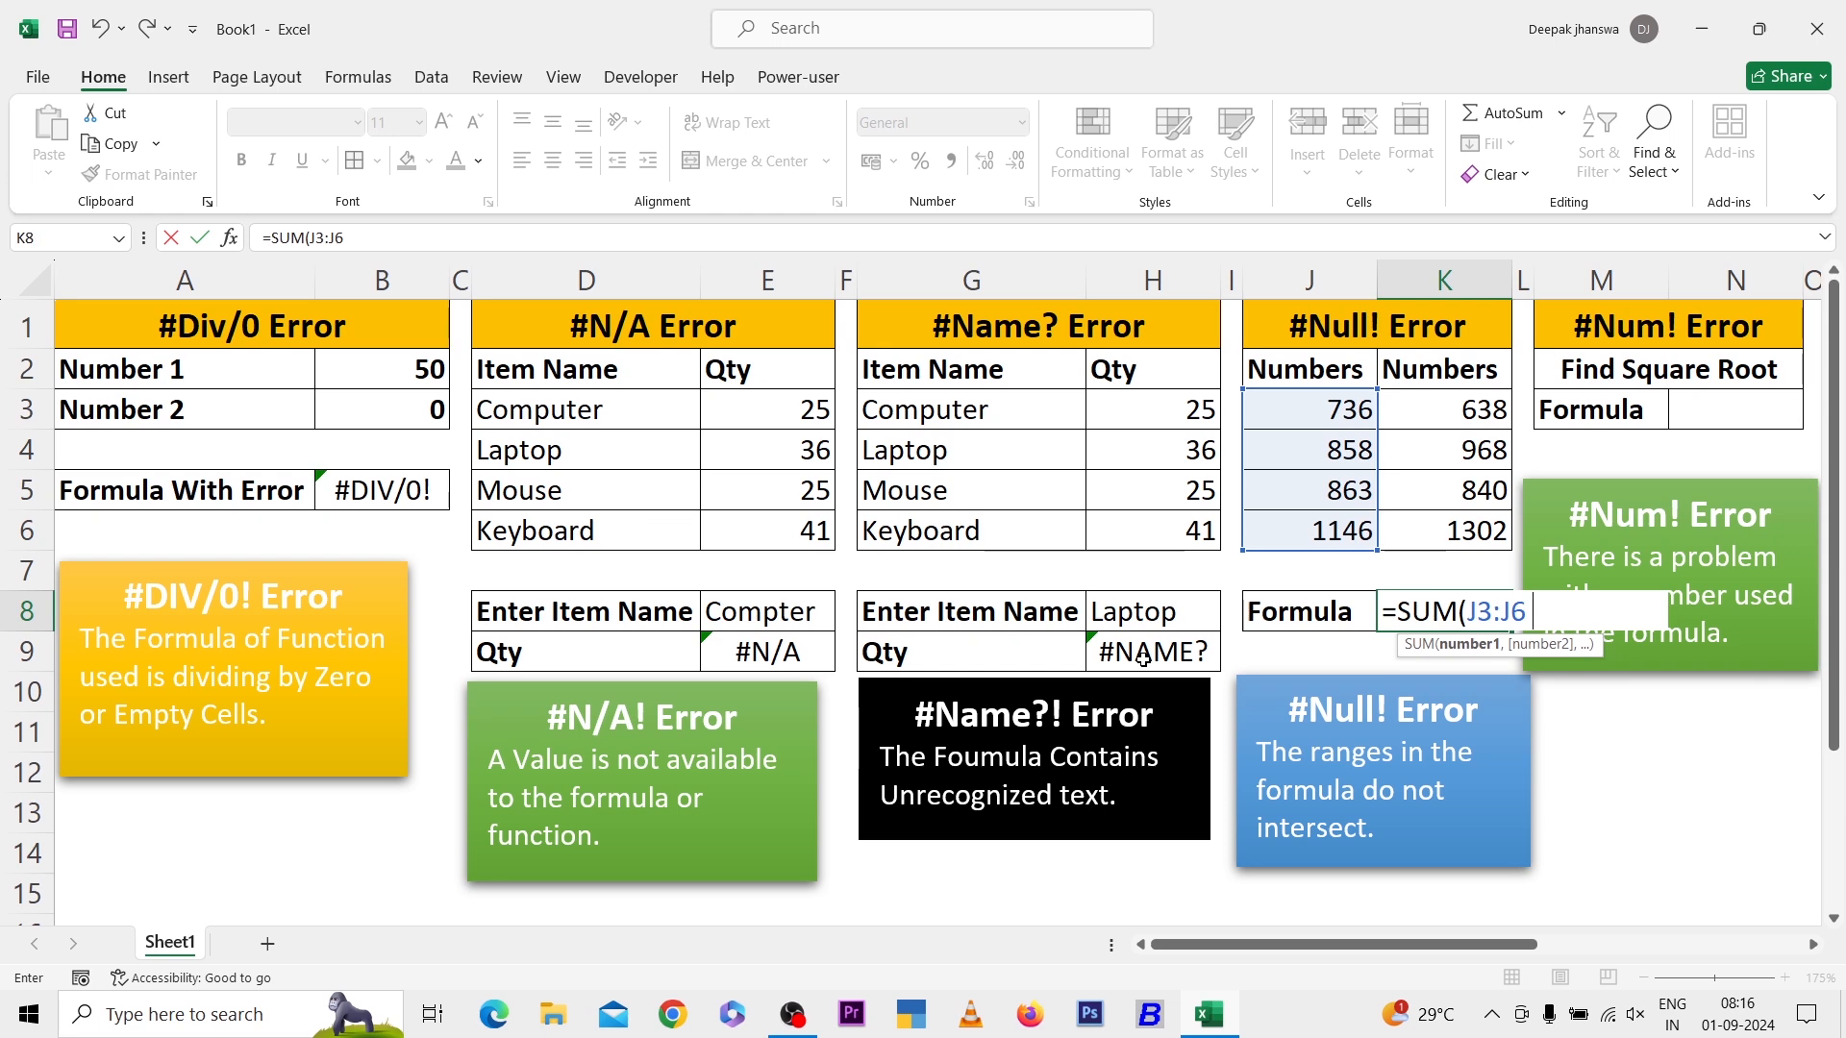
- Add the range K3:K6 to the SUM after a space instead of a comma, and complete the formula
key("Up")
key("shift+Up")
key("shift+Up")
key("shift+Up")
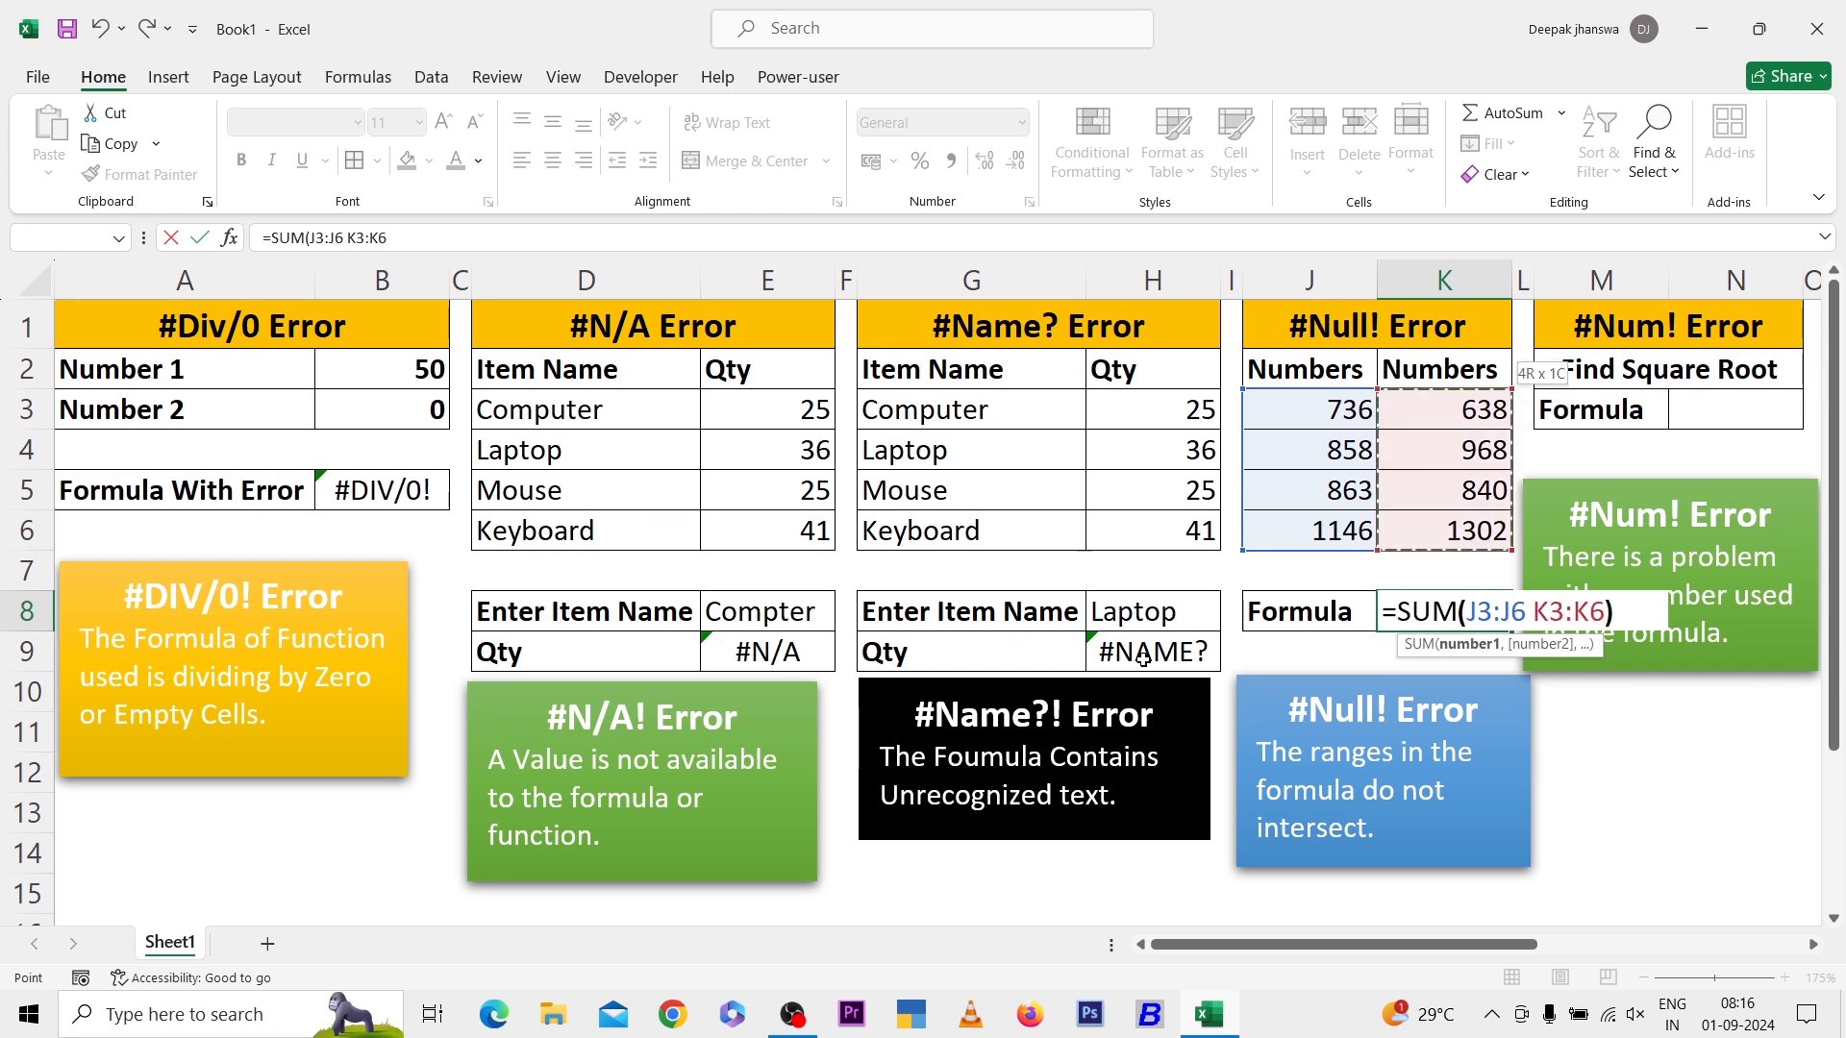
type(")")
key("Return")
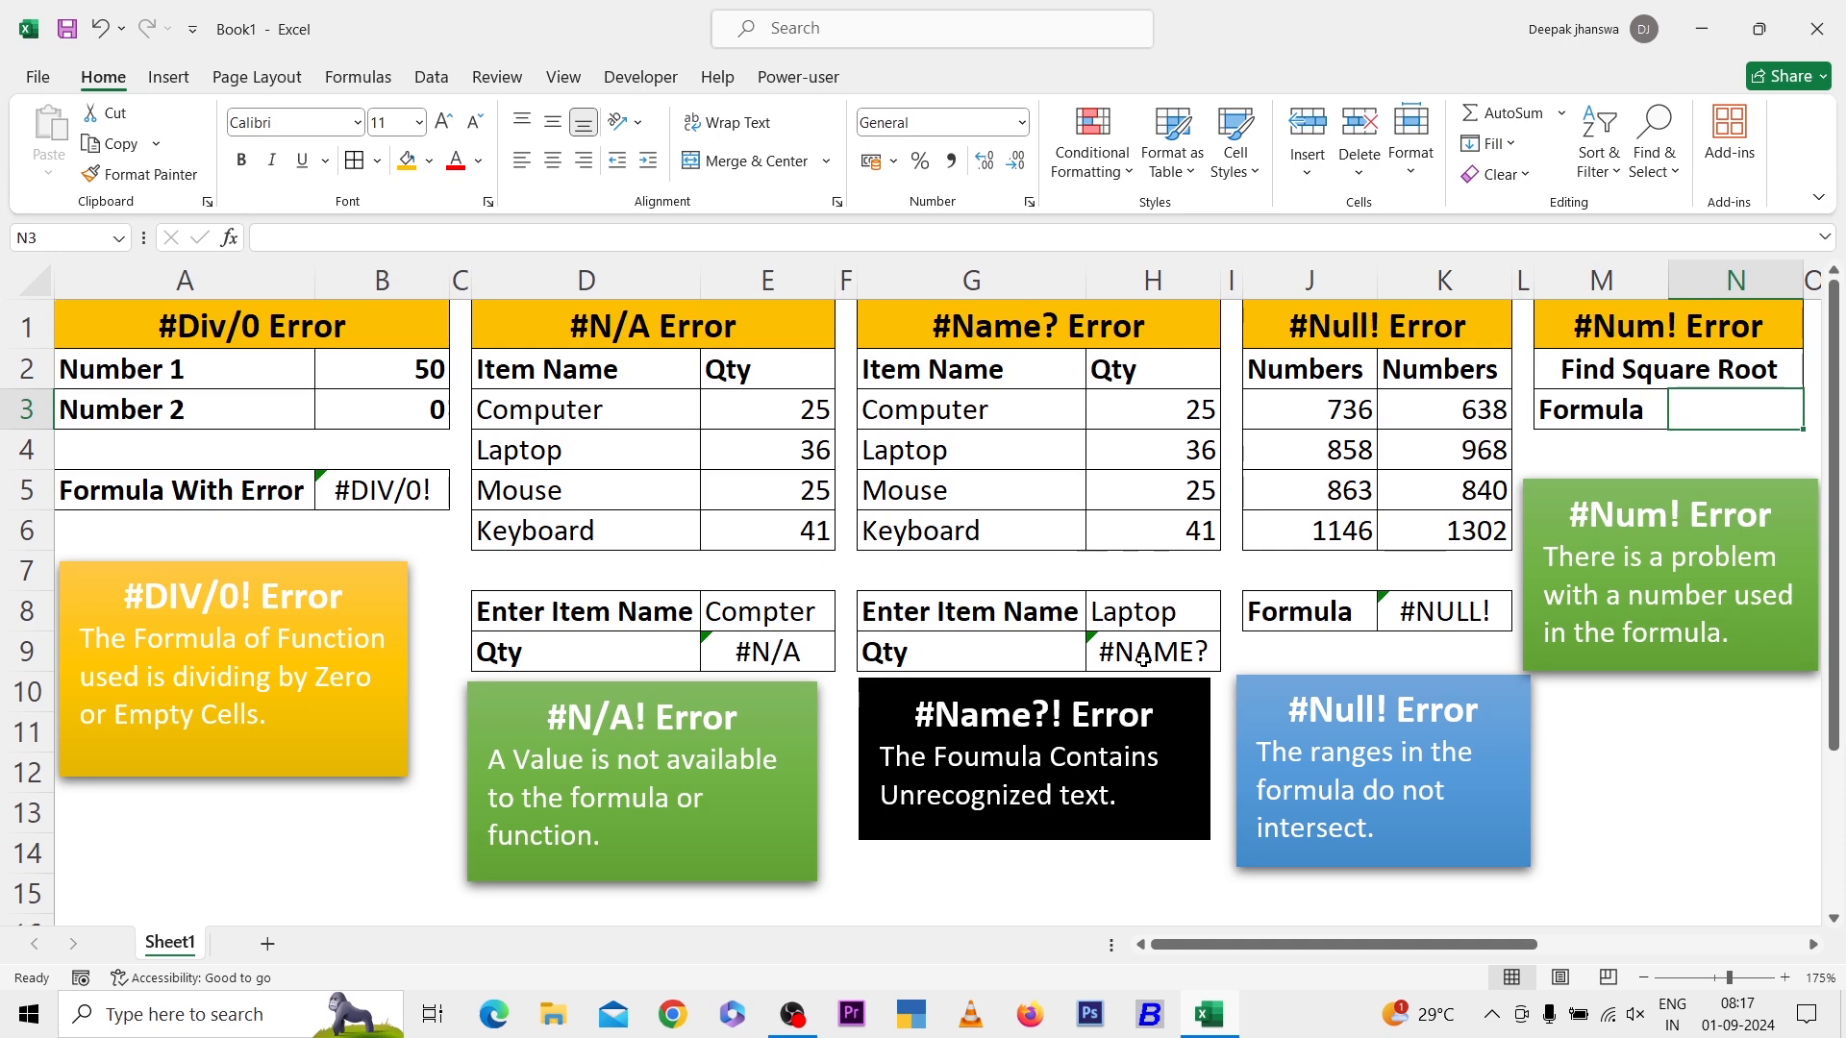
- Enter the formula =SQRT(-2) in cell N3 of the #Num! Error table
type("=sq")
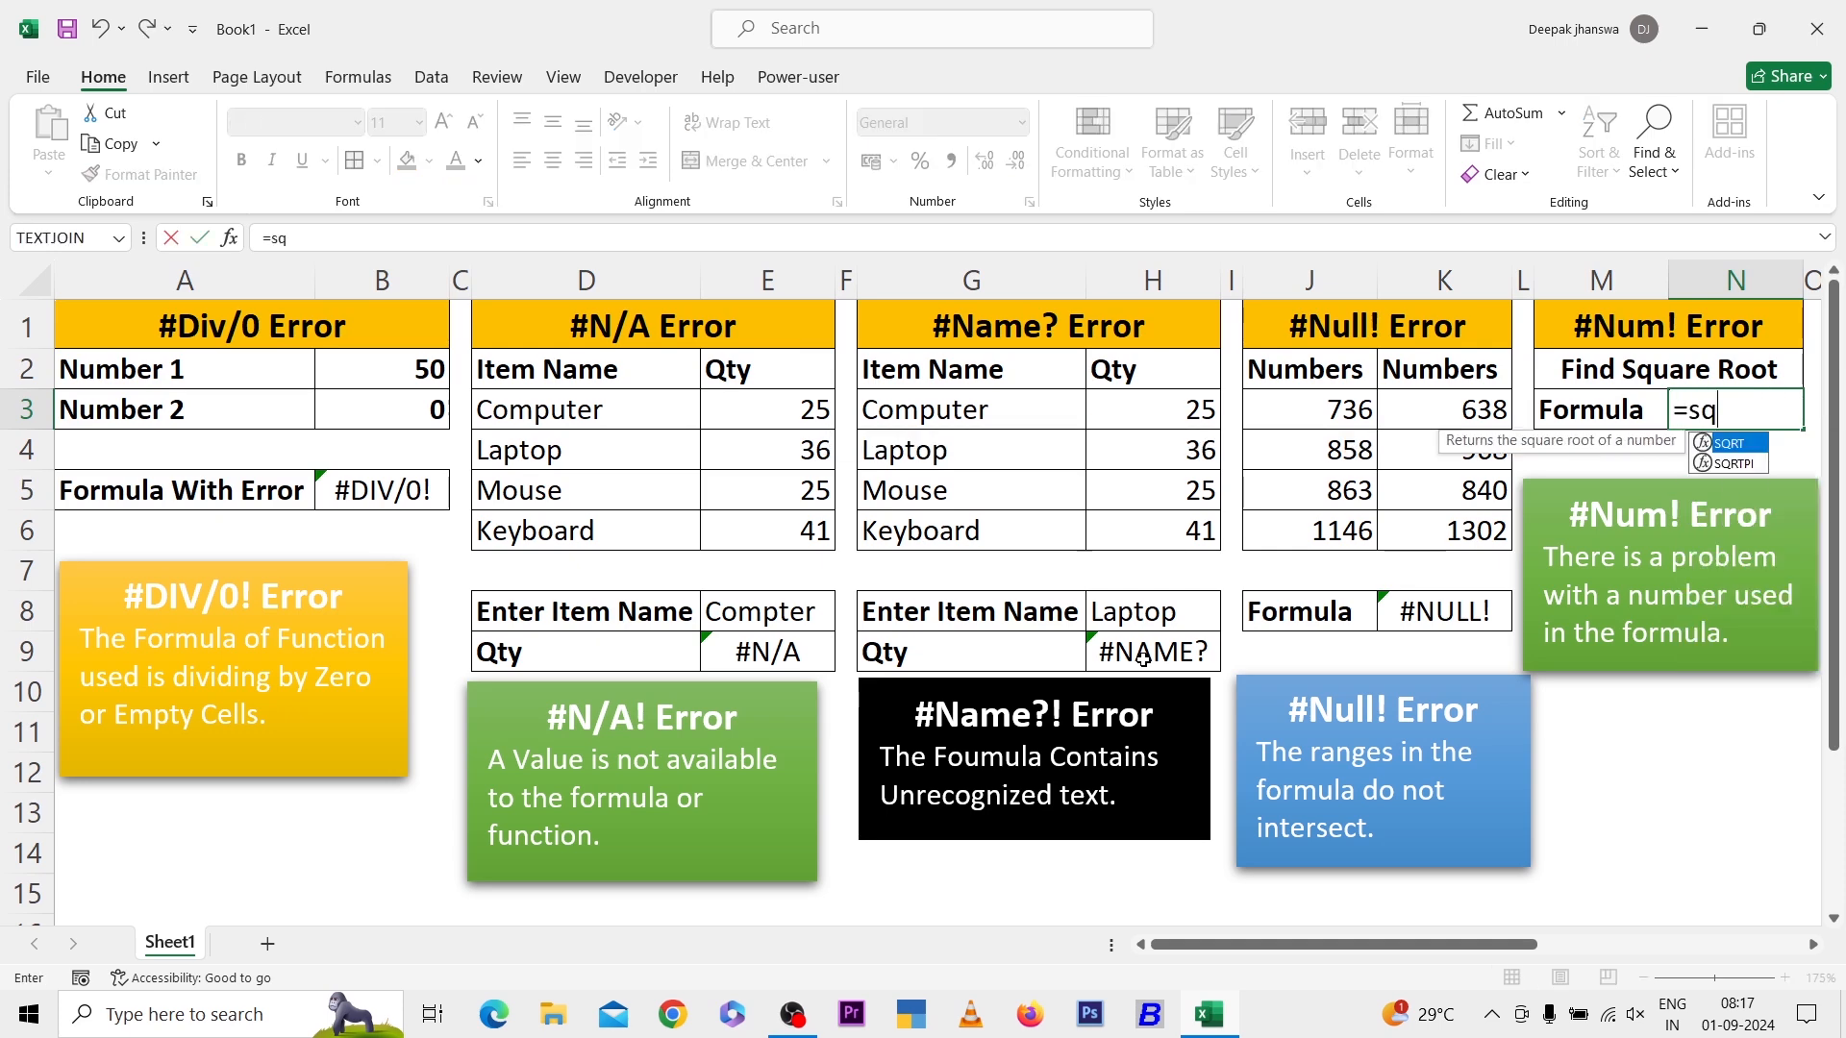
key("Tab")
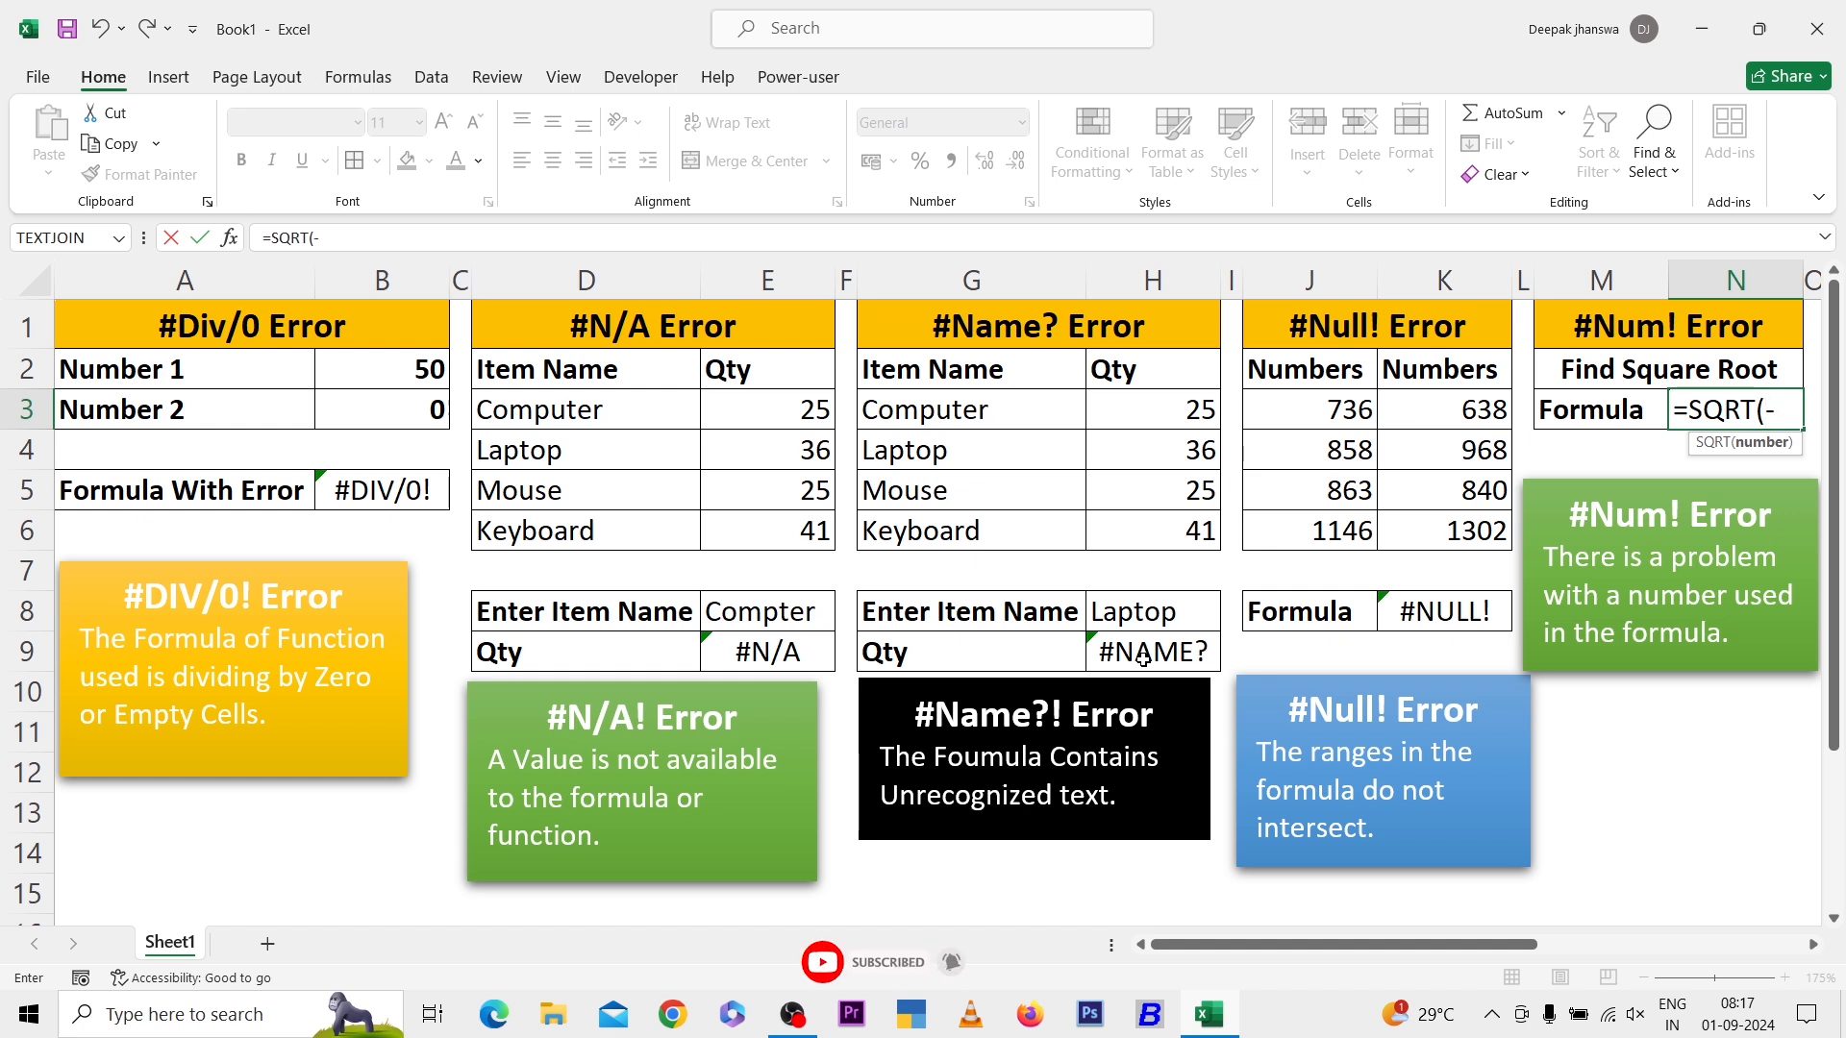
type("-2)")
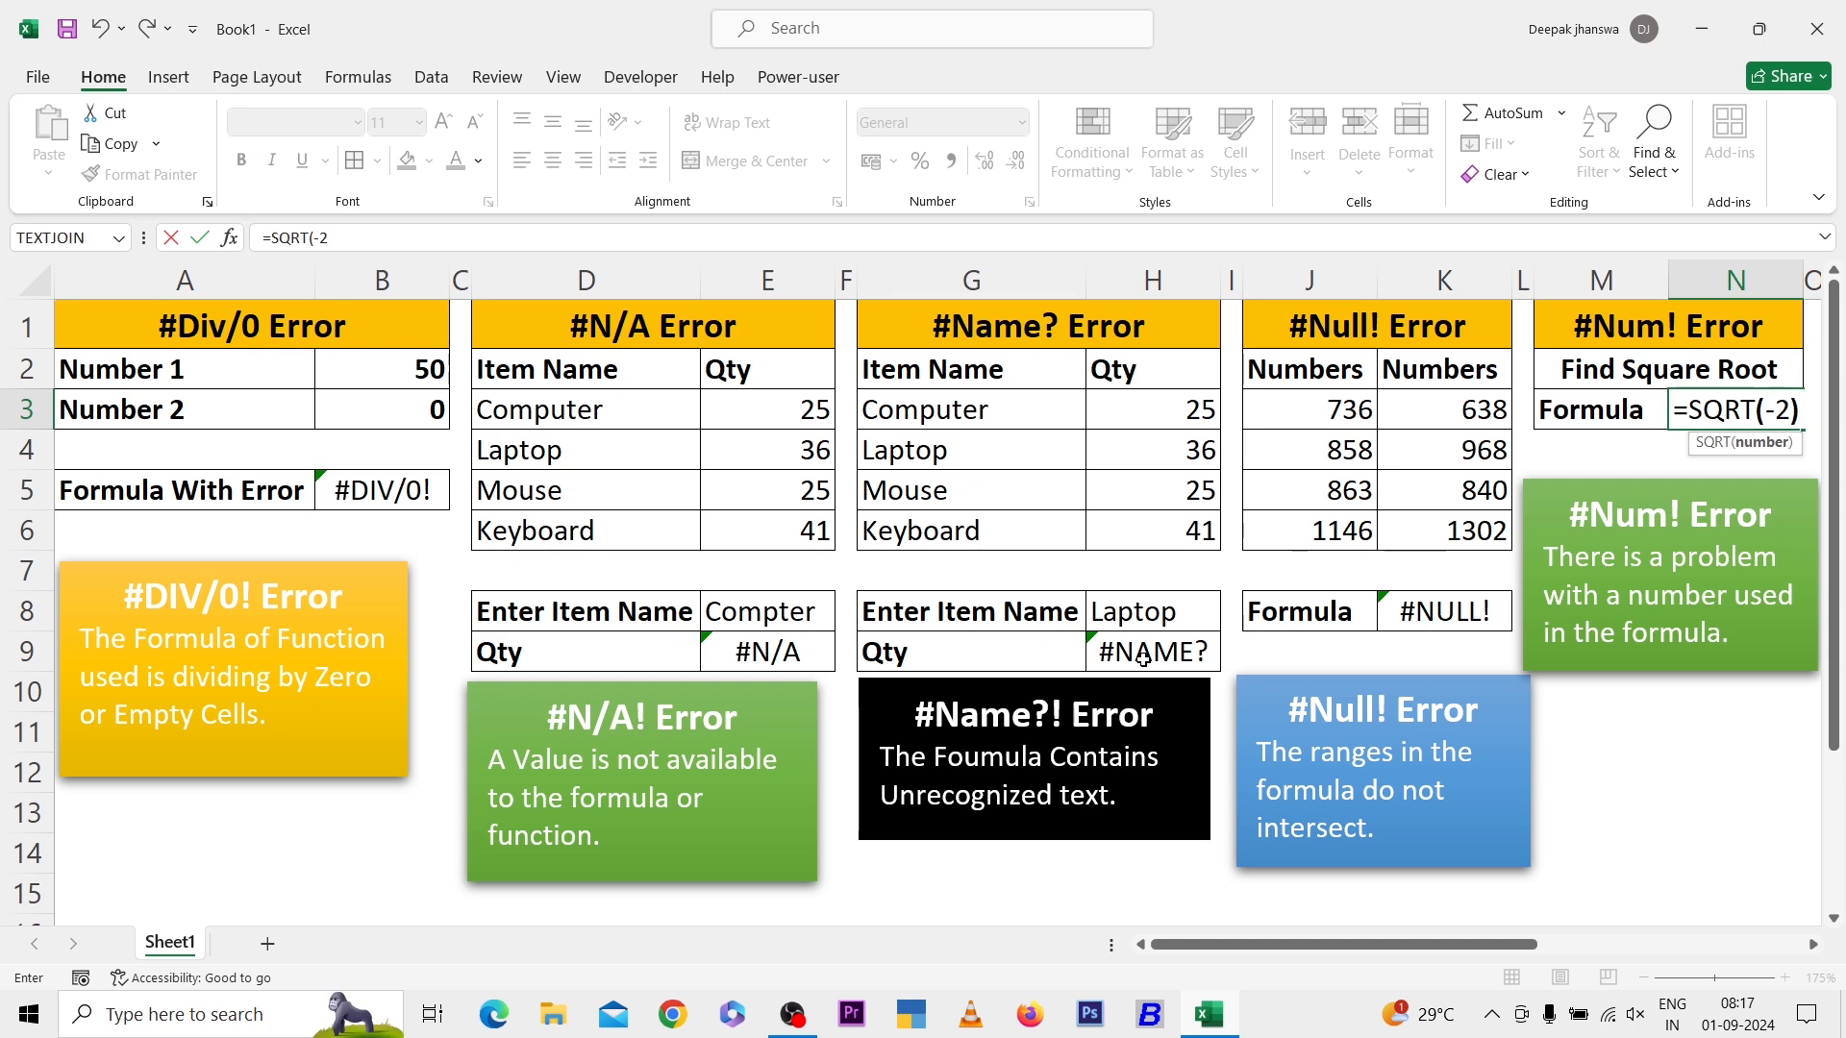
key("Return")
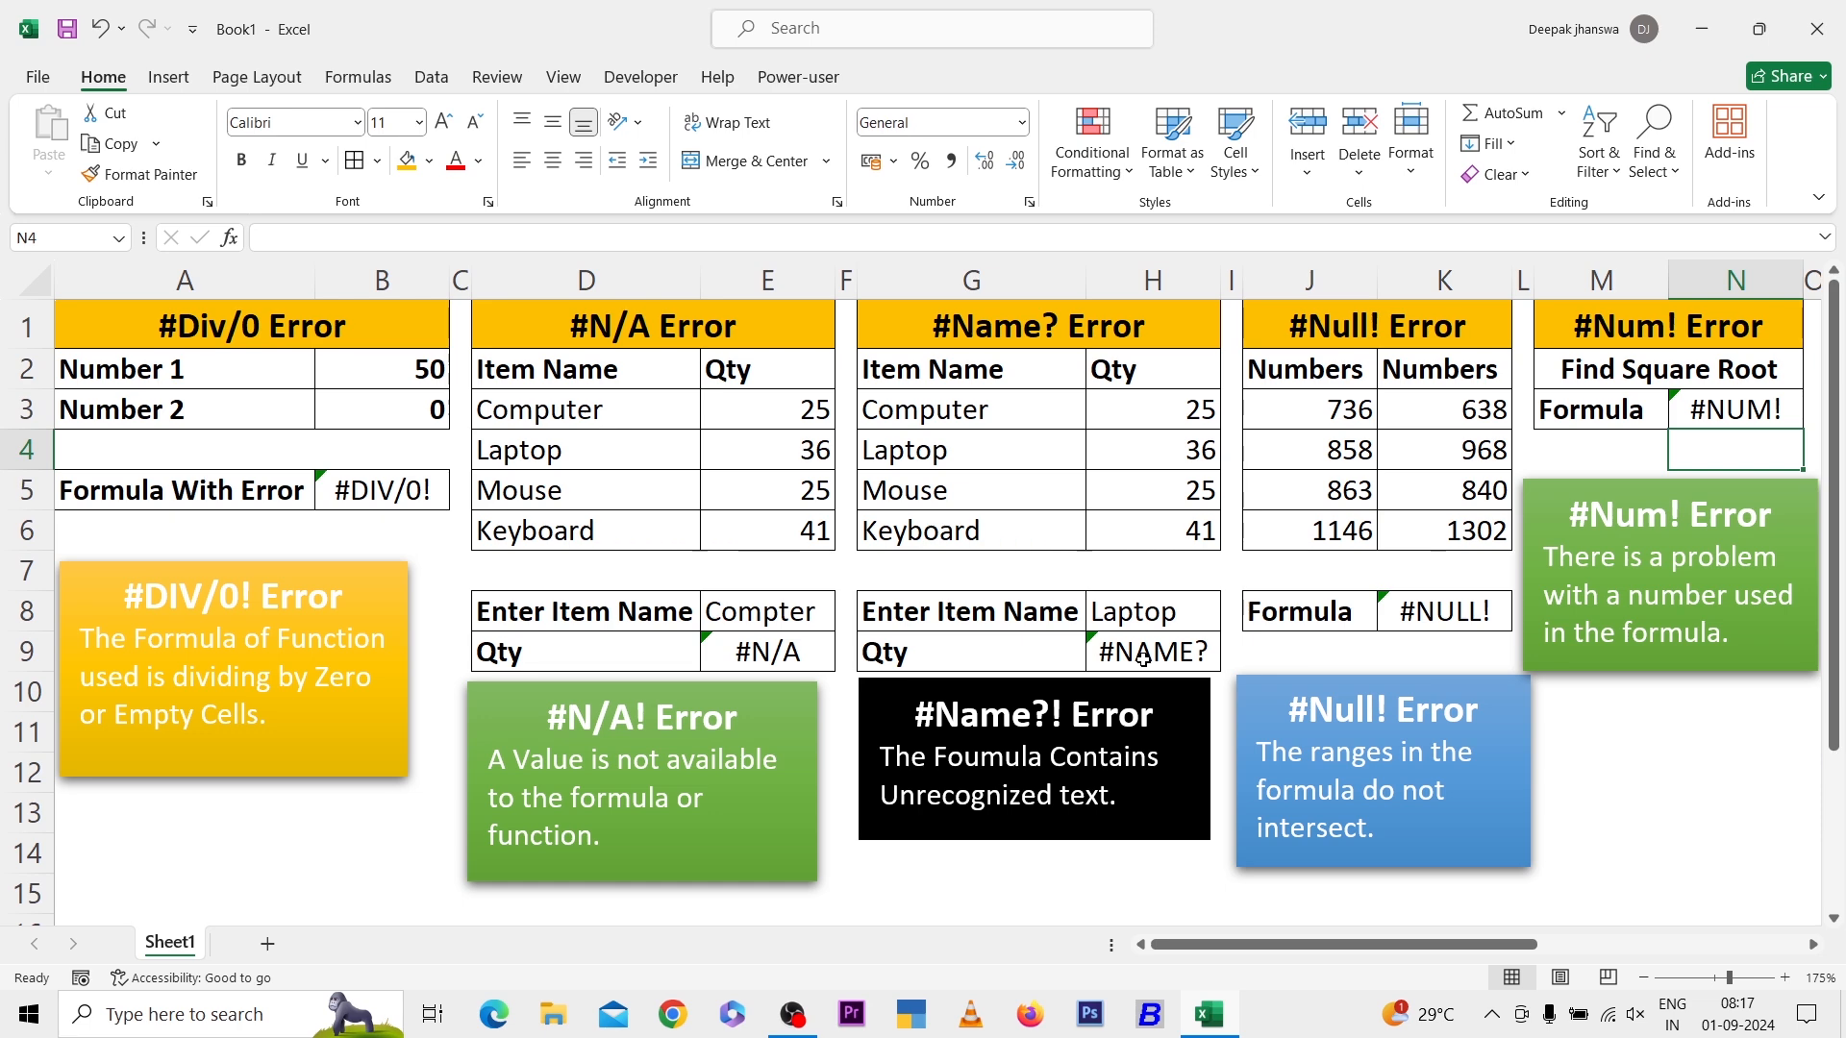
- Move the total formula from R4 onto the Number 2 cell Q4 in the #Ref! Error table, replacing its existing data
key("Right")
key("Right")
key("Right")
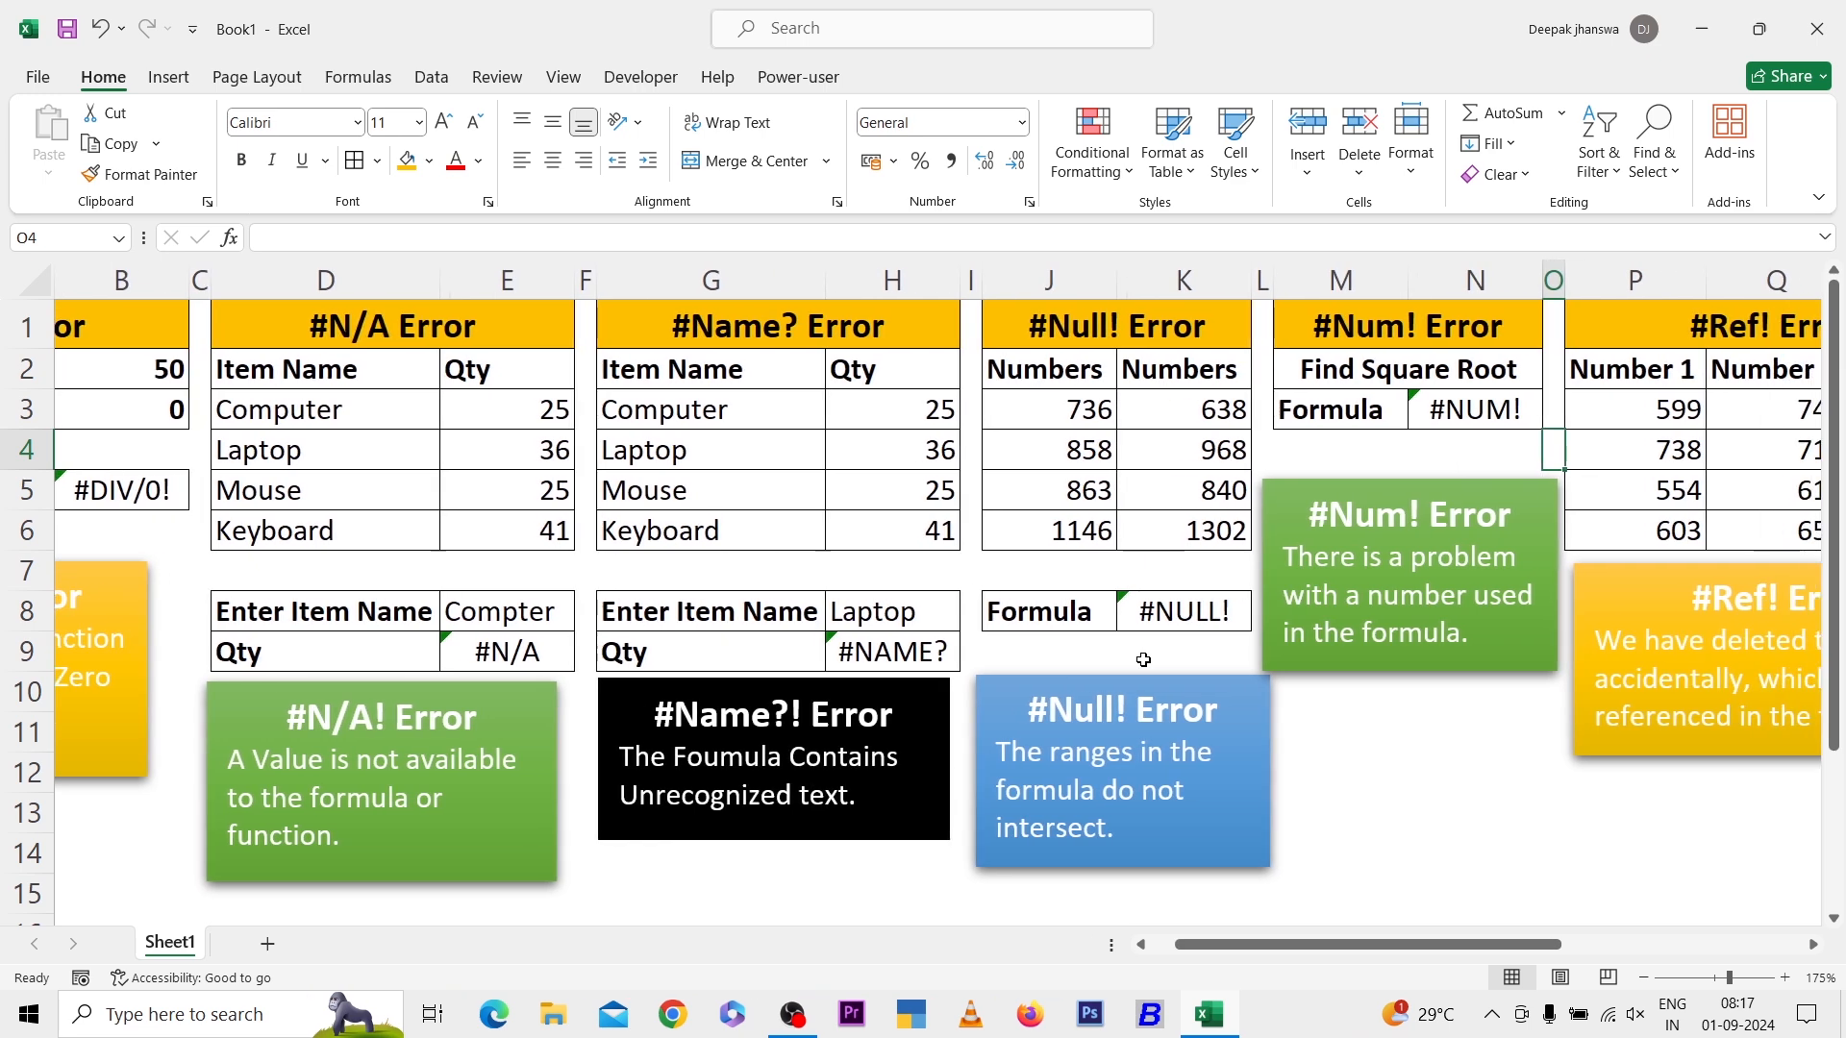
key("Right")
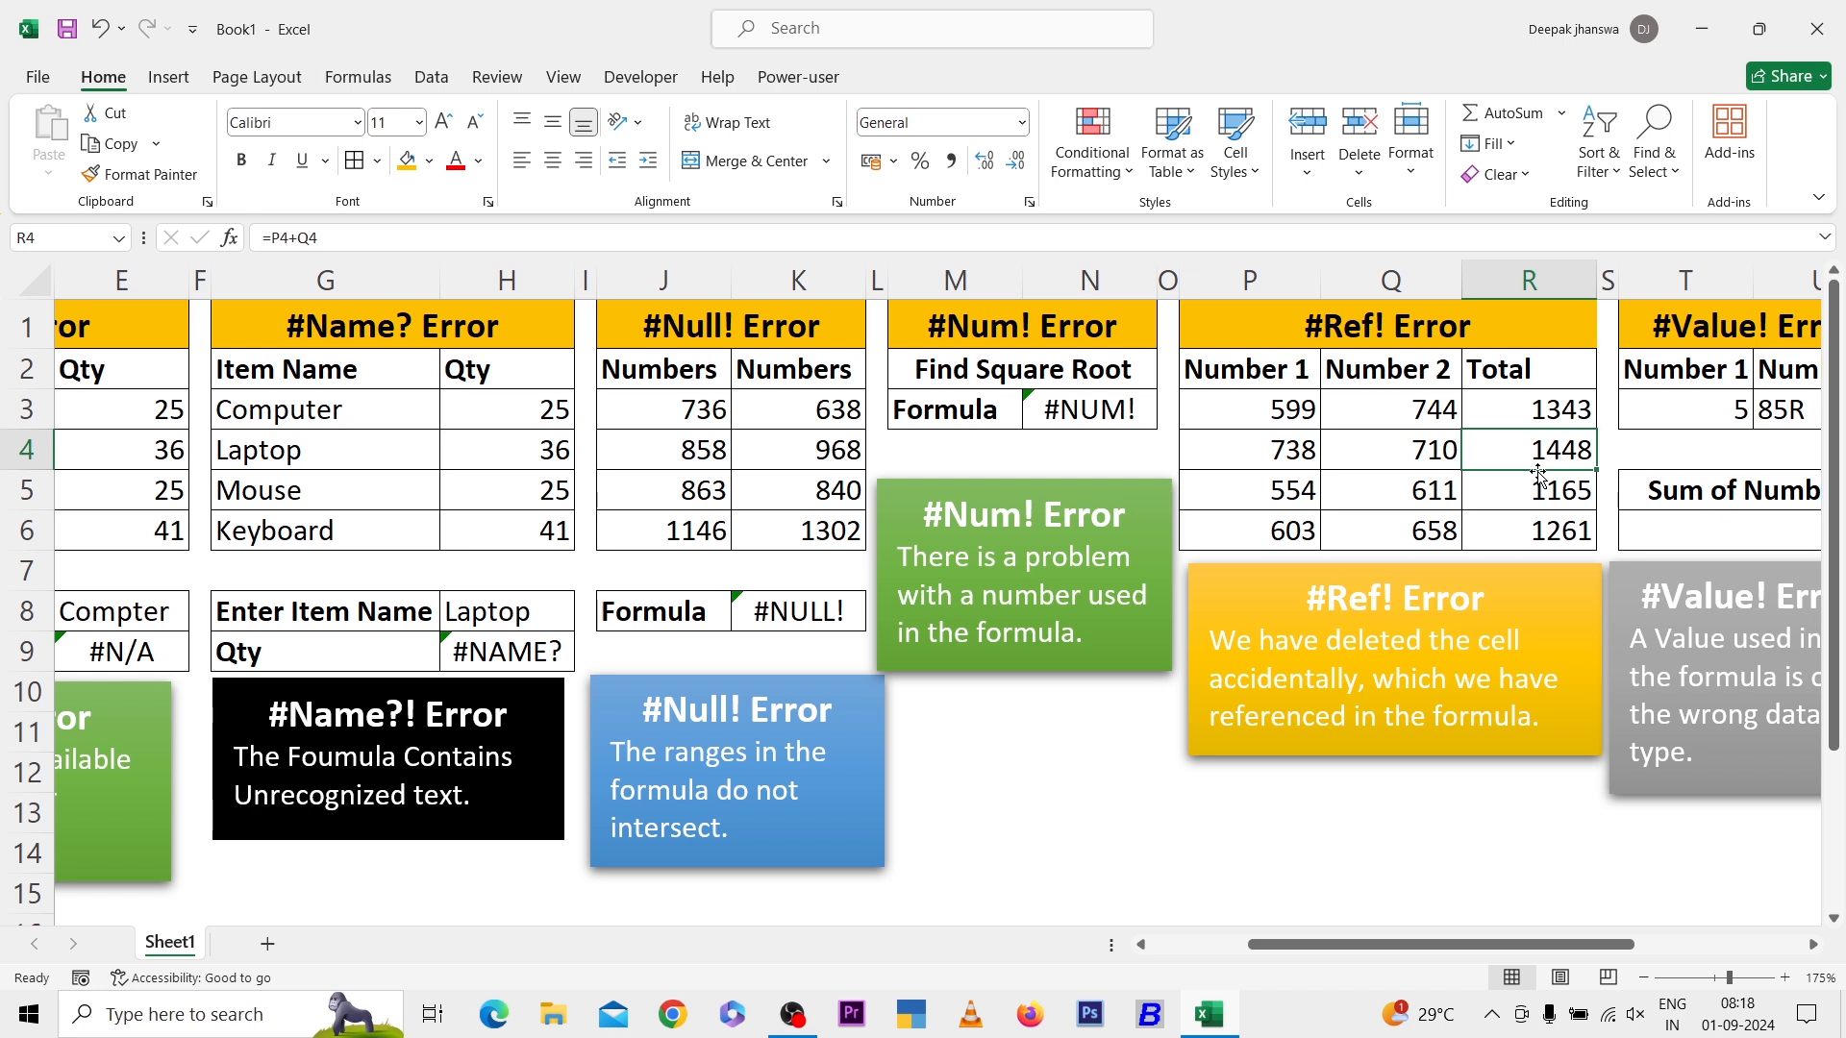
left_click_drag(1539, 476, 1432, 465)
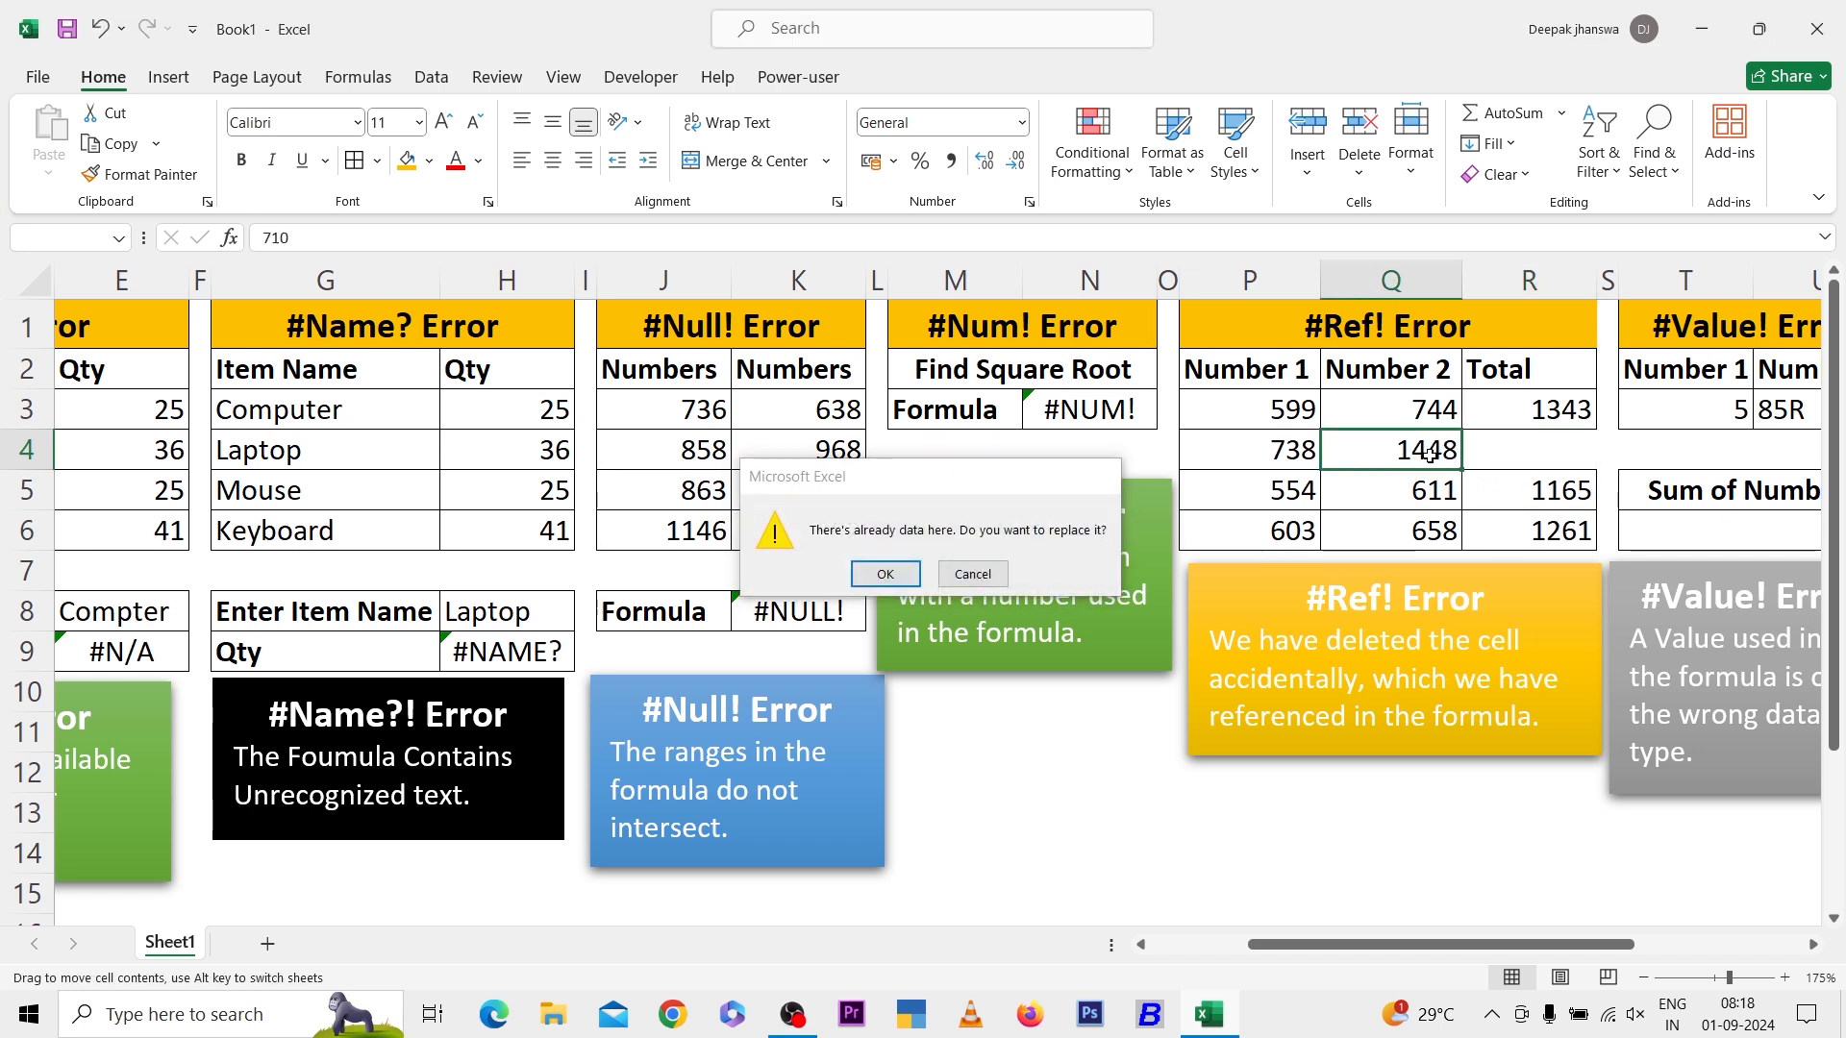
key("Return")
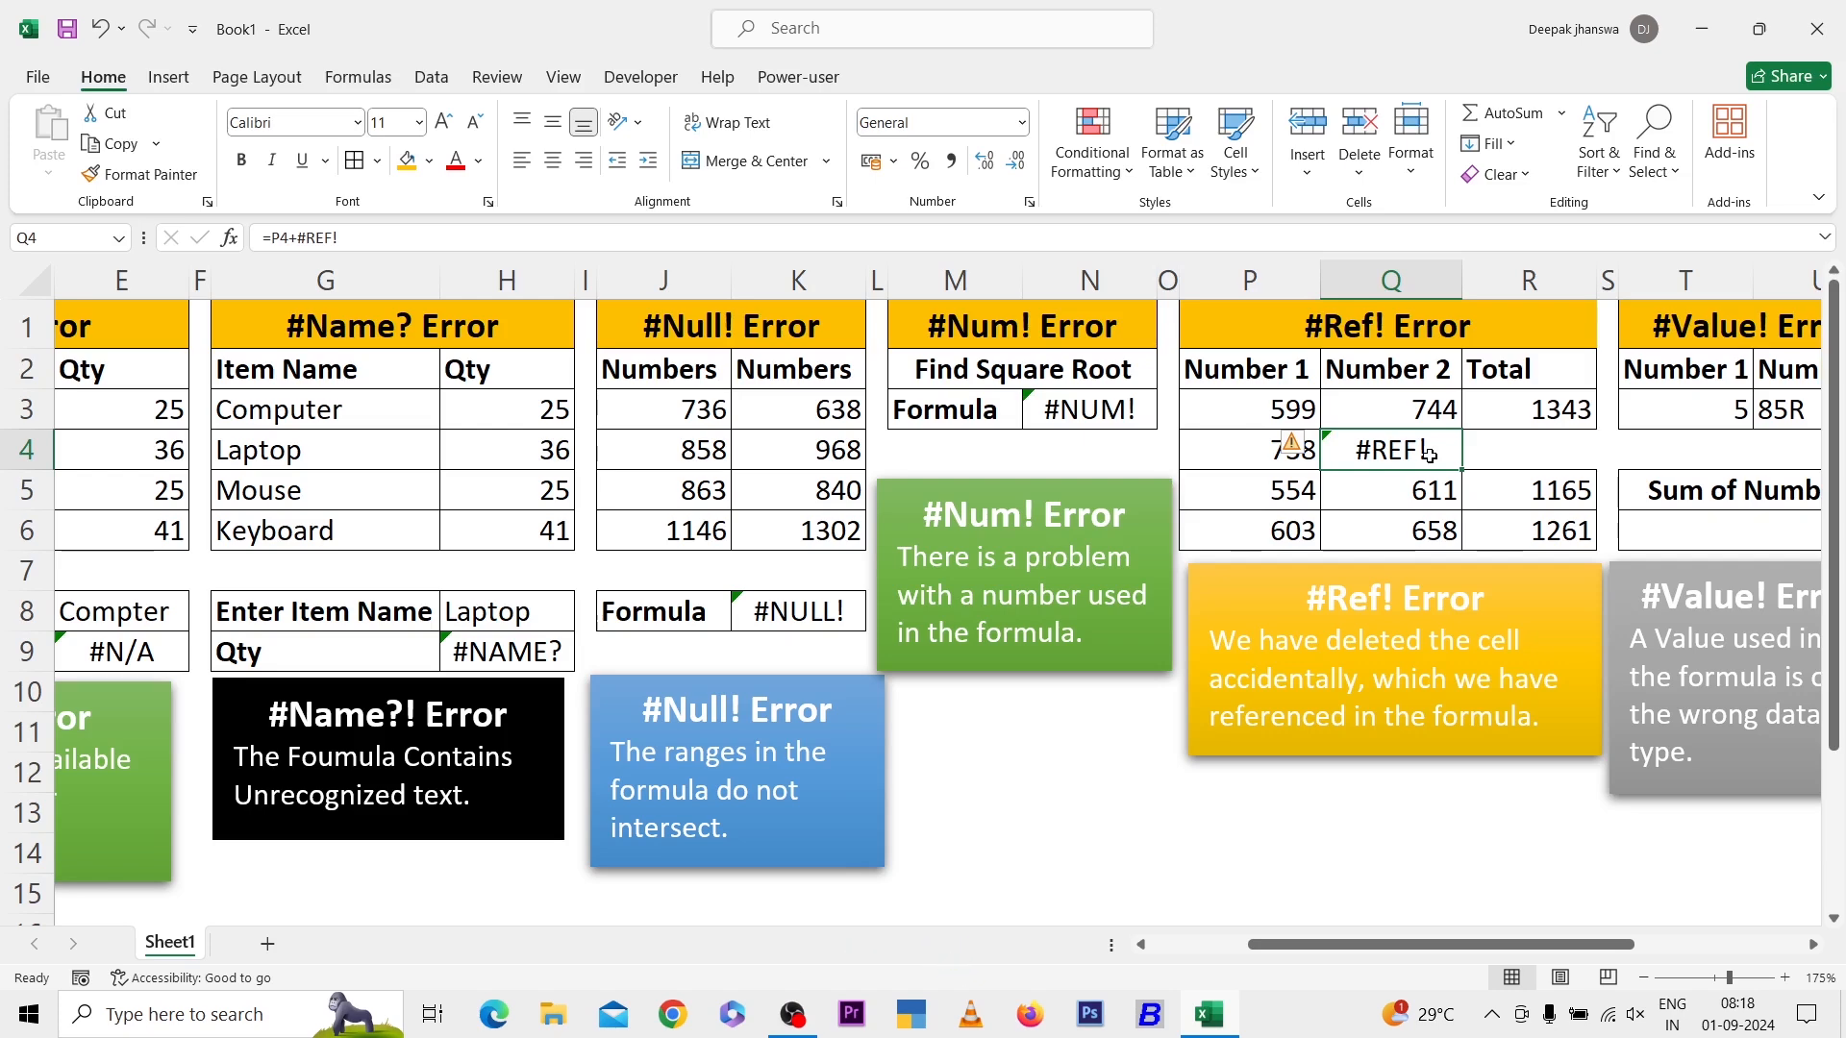
- Start a formula in the Sum of Numbers cell T6 of the #Value! Error table with T3 as the first reference
key("Right")
key("Right")
key("Right")
key("Right")
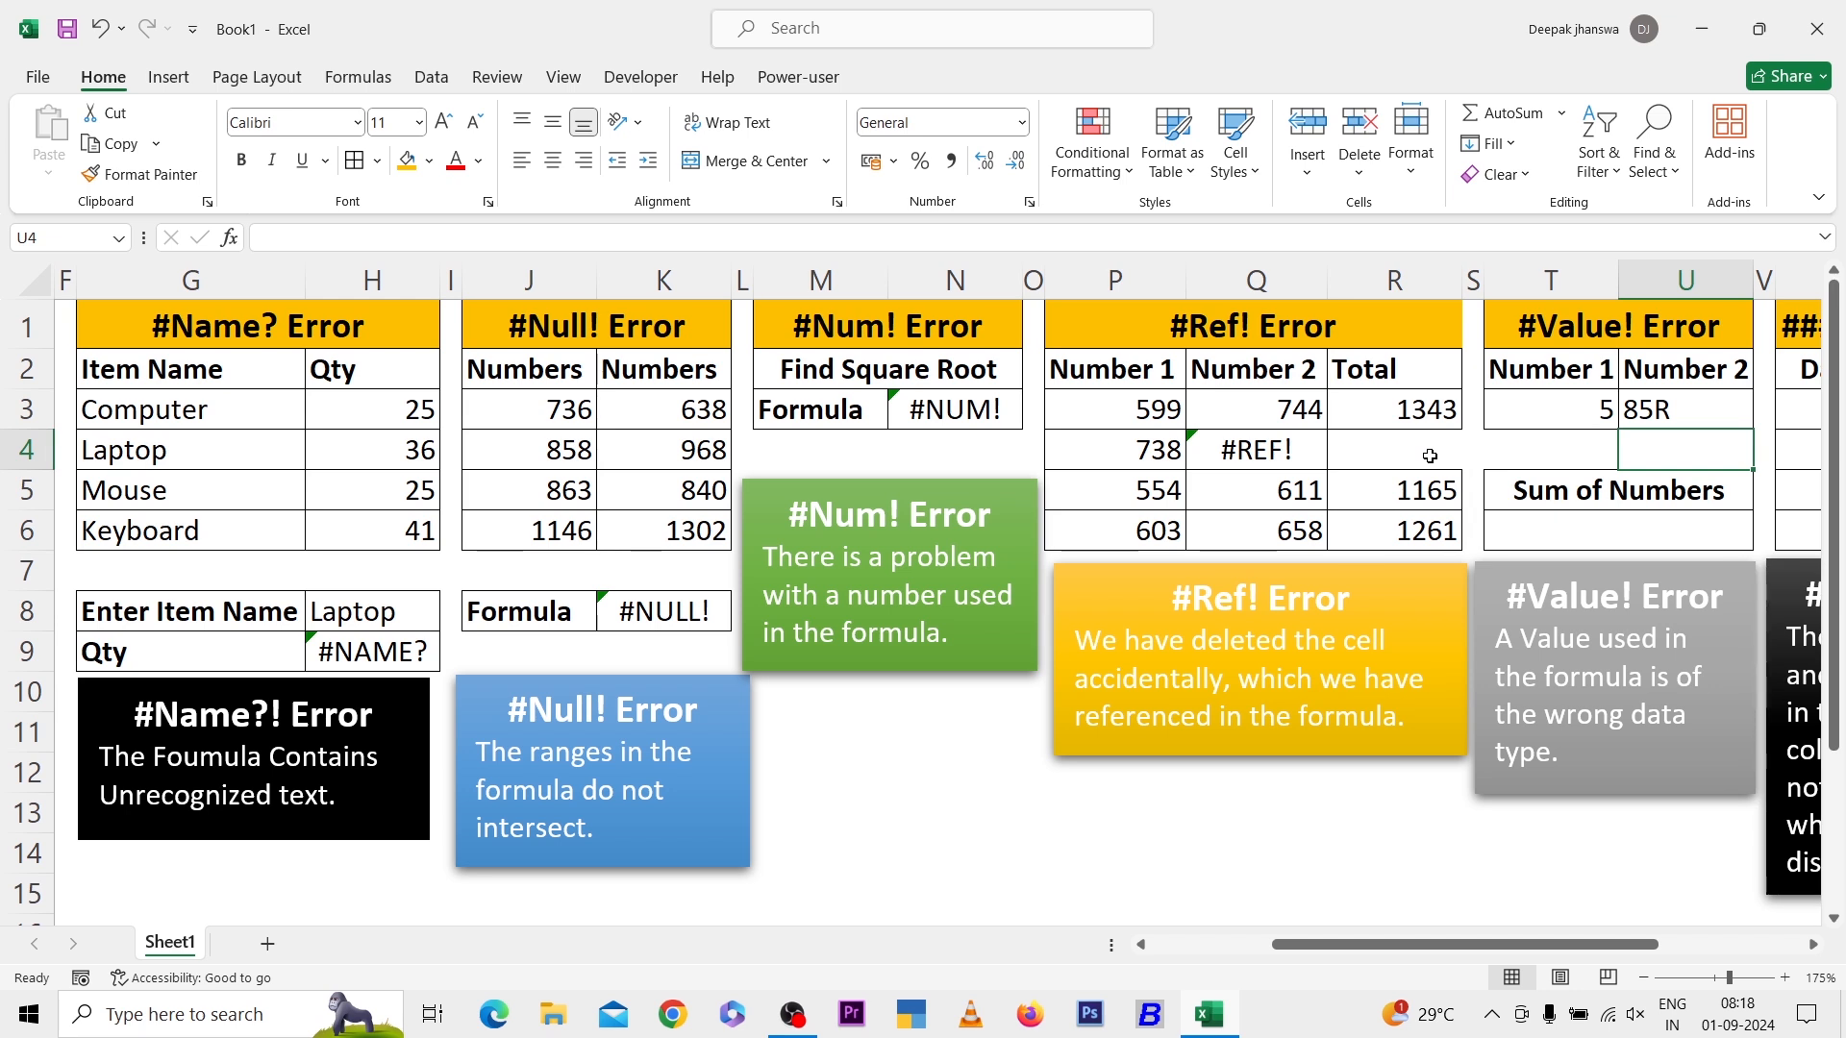
key("Down")
key("Down")
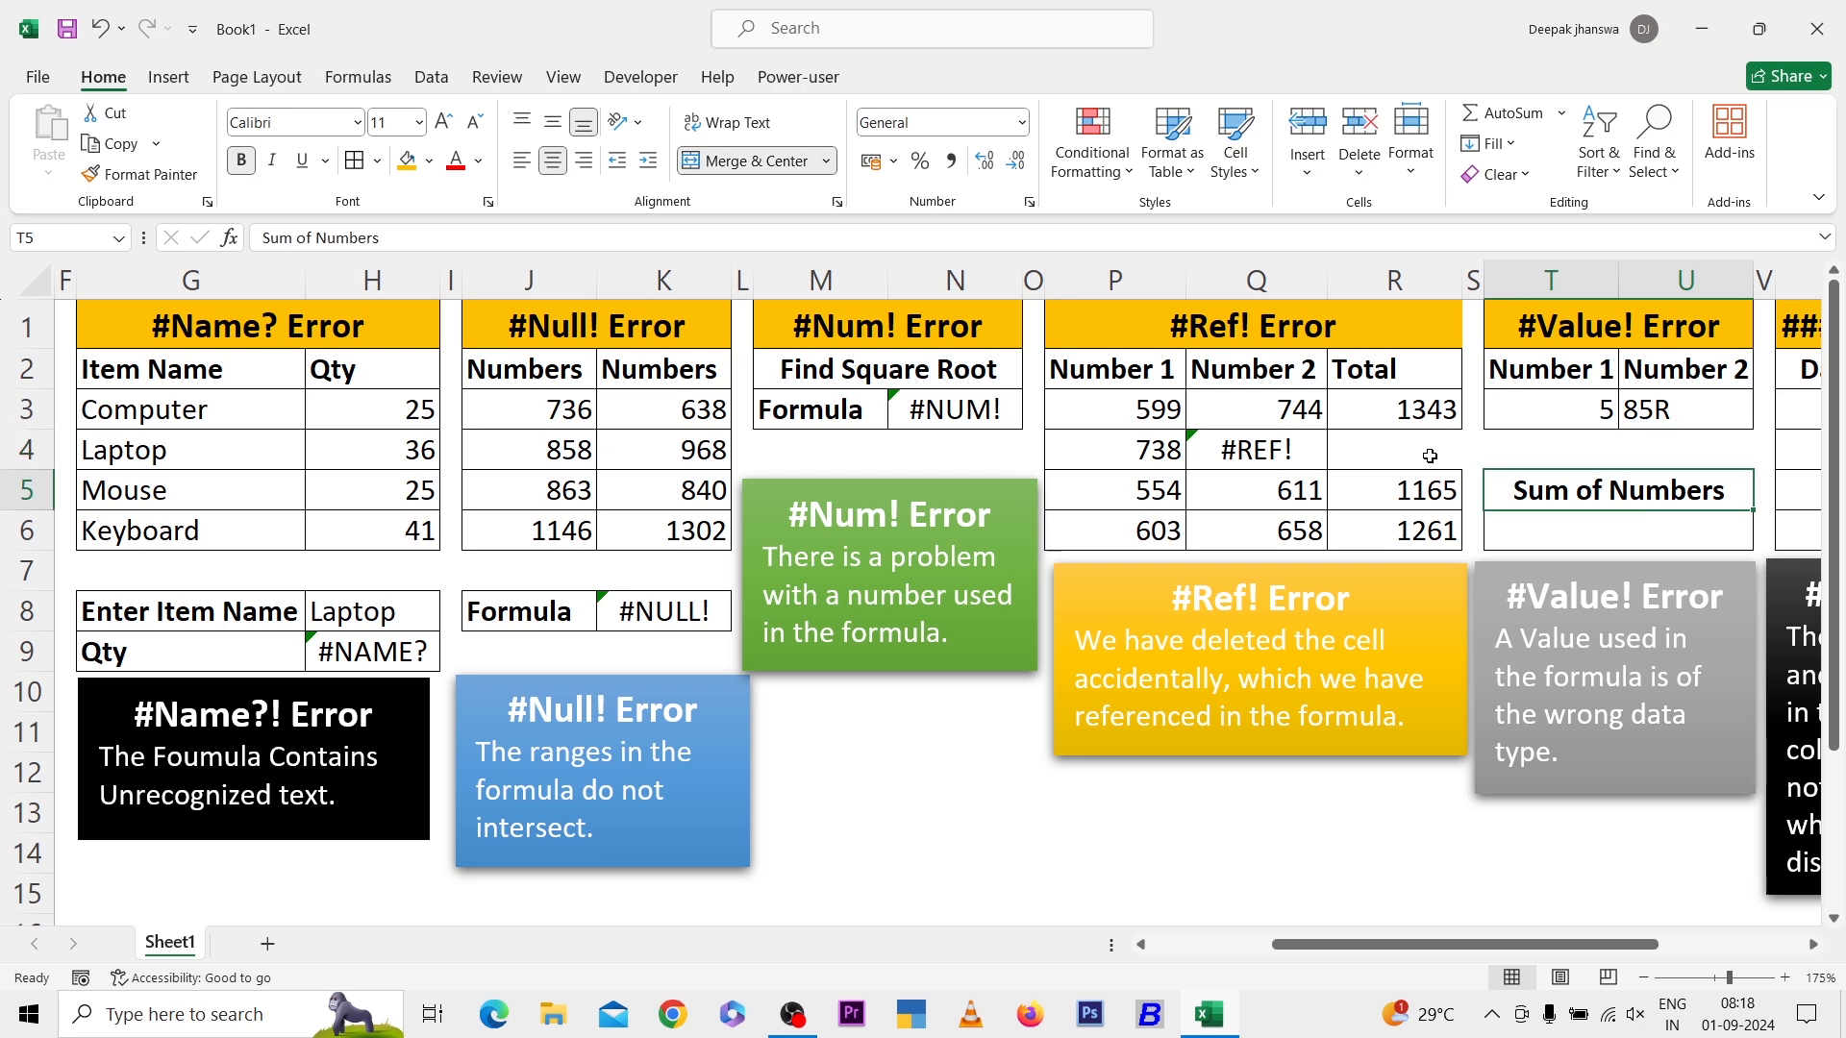
type("=")
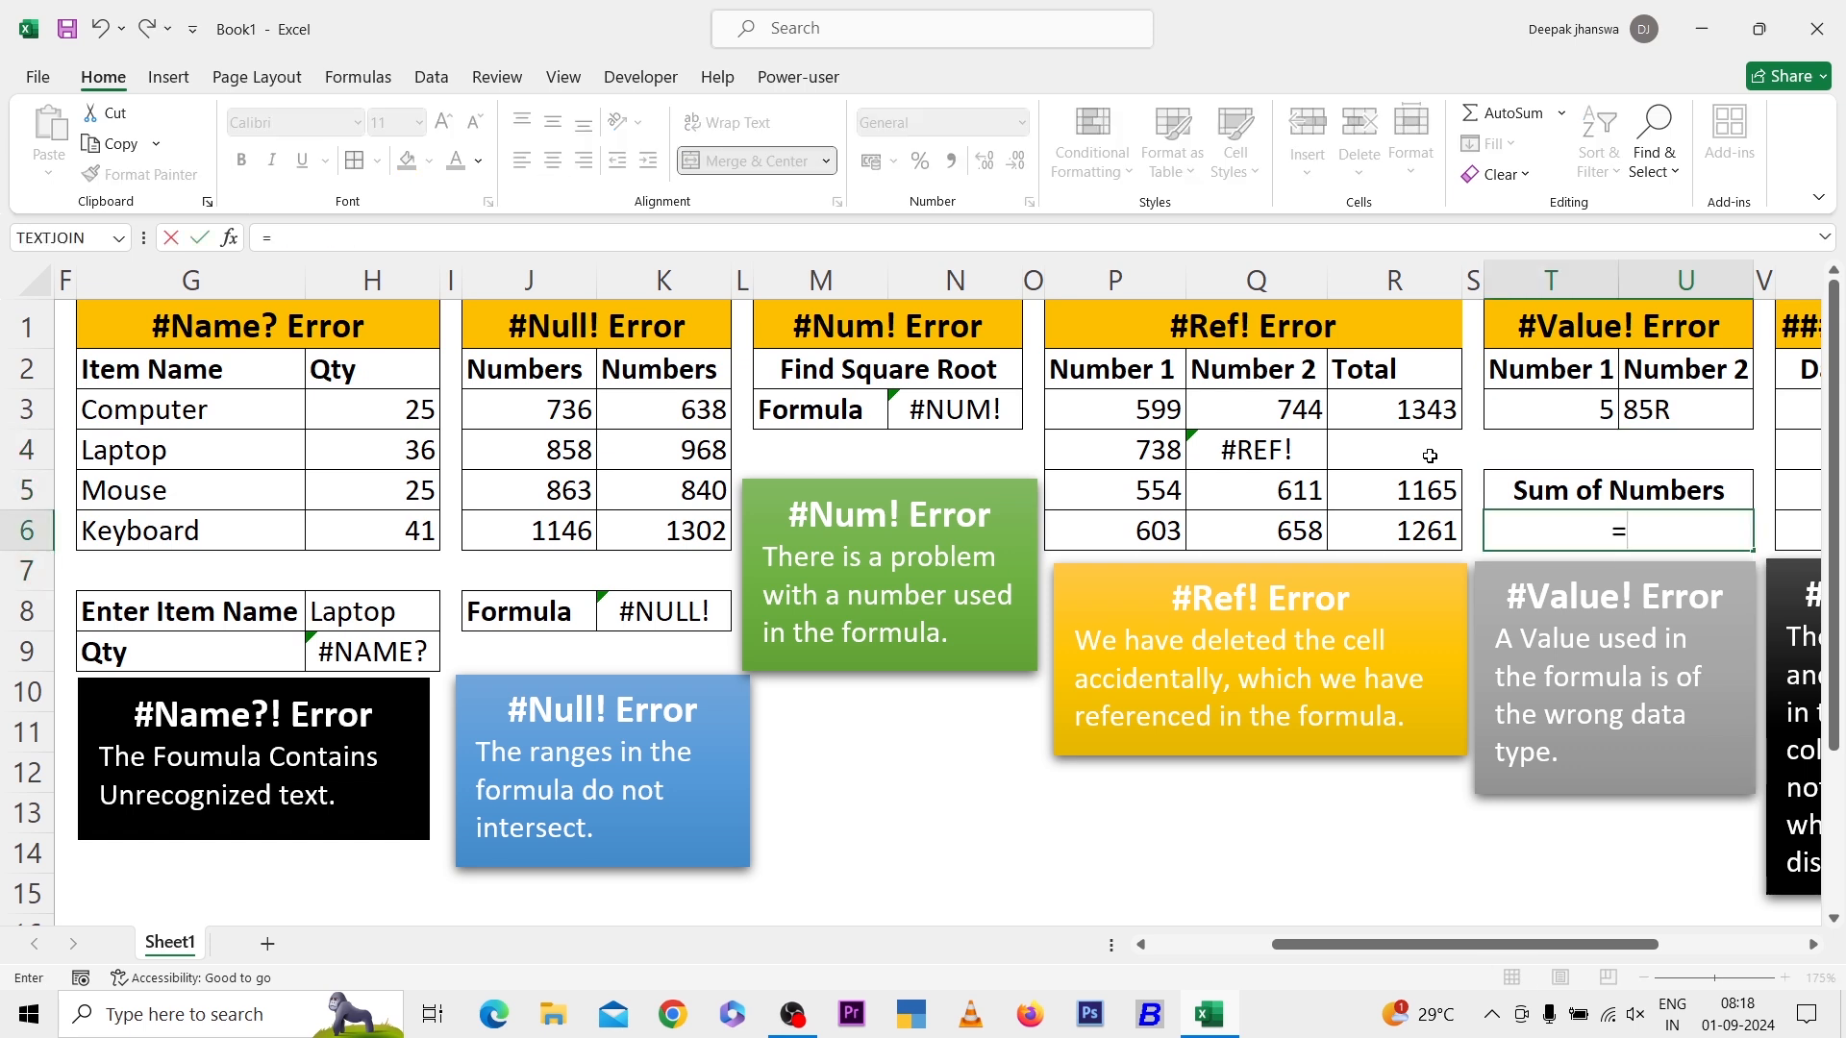
key("Up")
key("Up")
key("Up")
key("Right")
key("Left")
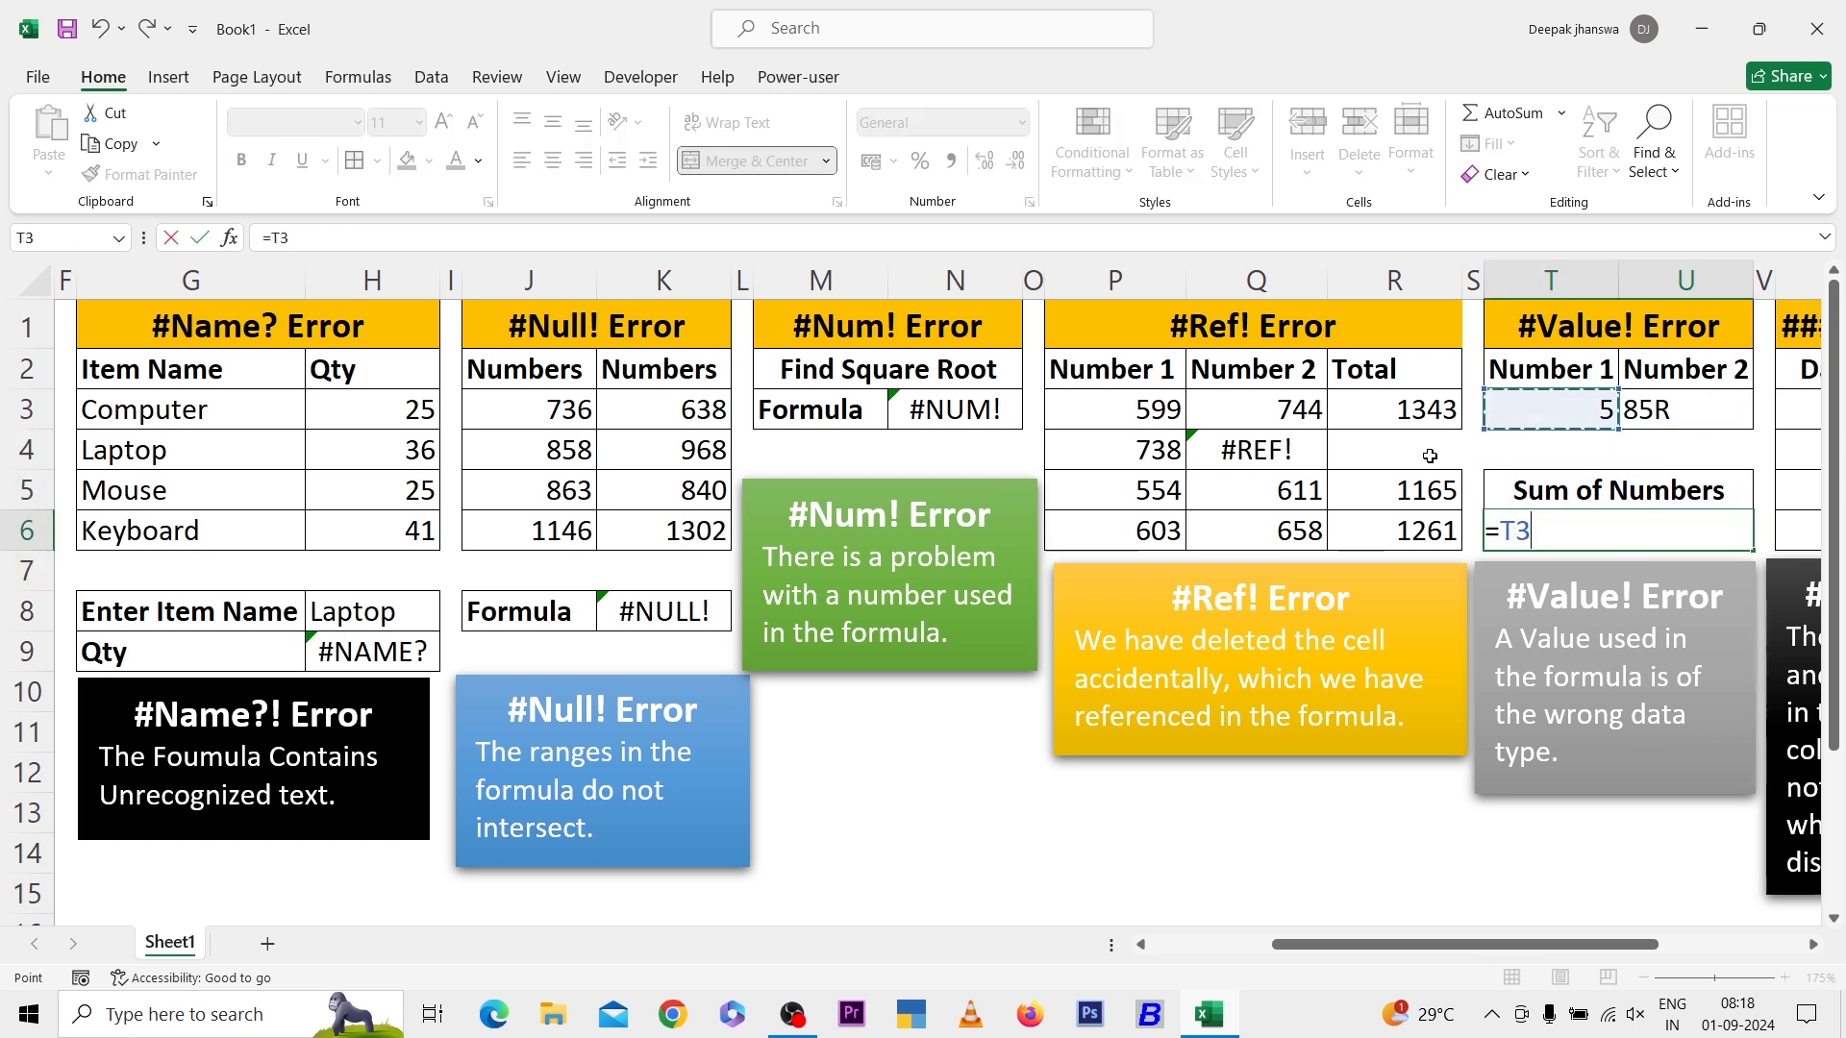